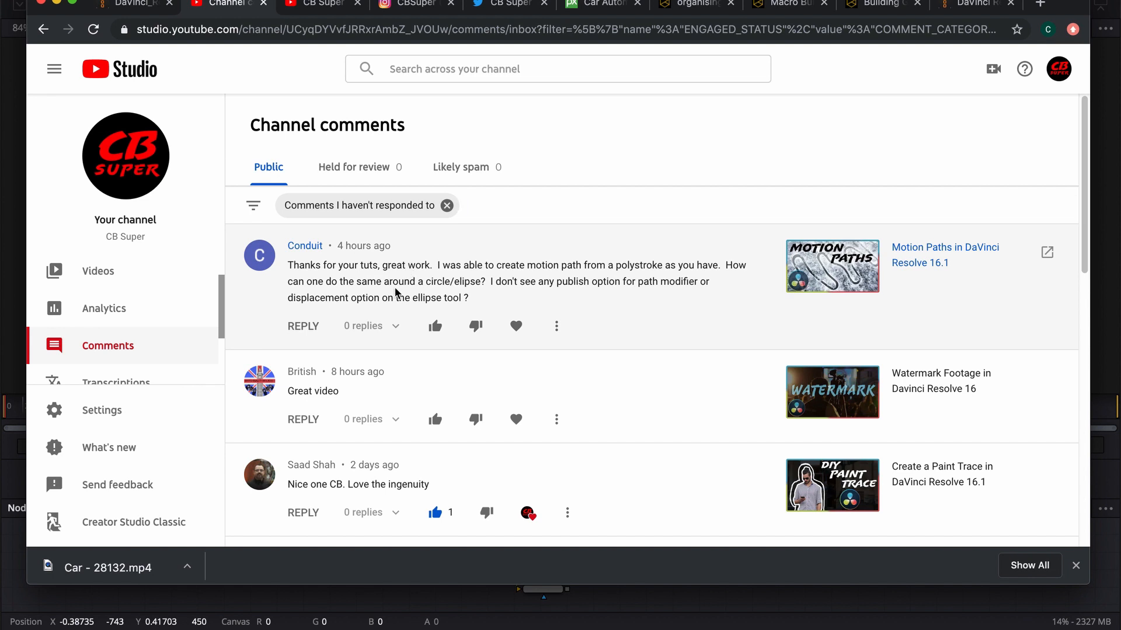
Put the browser away and switch to the Fusion node graph in DaVinci Resolve.
{"action": "left_click", "coordinate": [58, 3]}
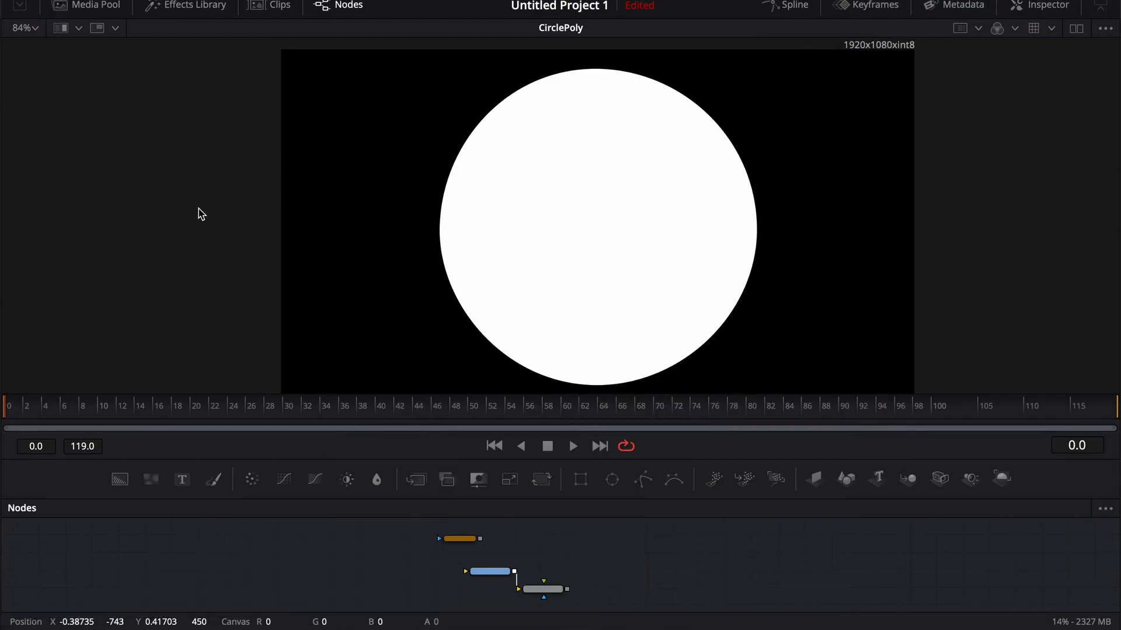
{"action": "scroll", "coordinate": [349, 553], "scroll_direction": "right", "scroll_amount": 3}
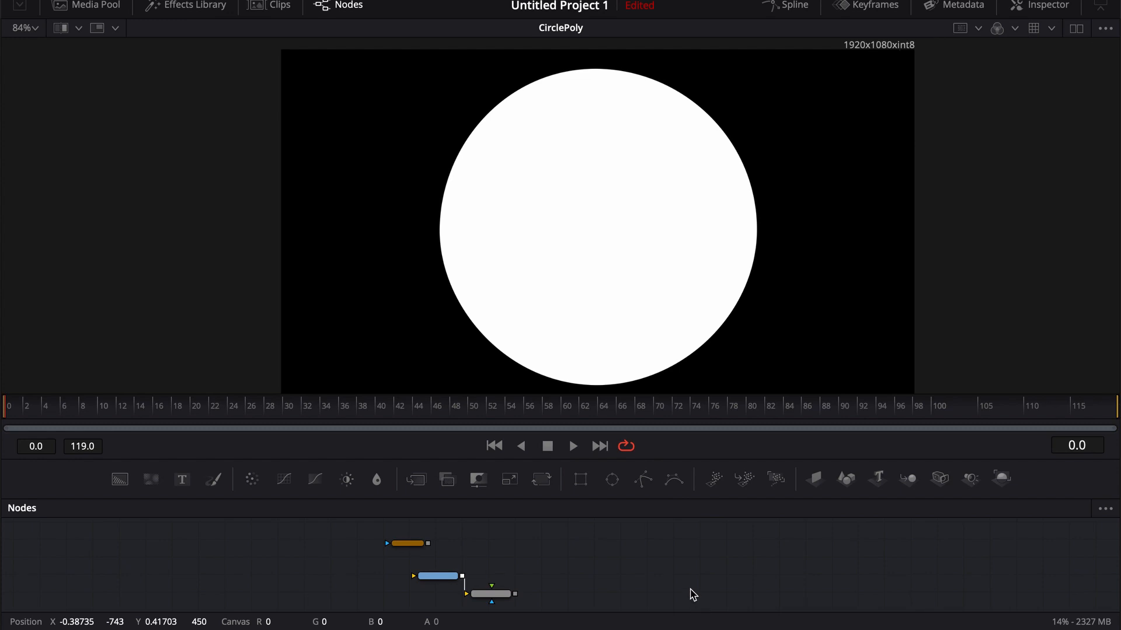
{"action": "left_click_drag", "start_coordinate": [605, 570], "coordinate": [660, 566]}
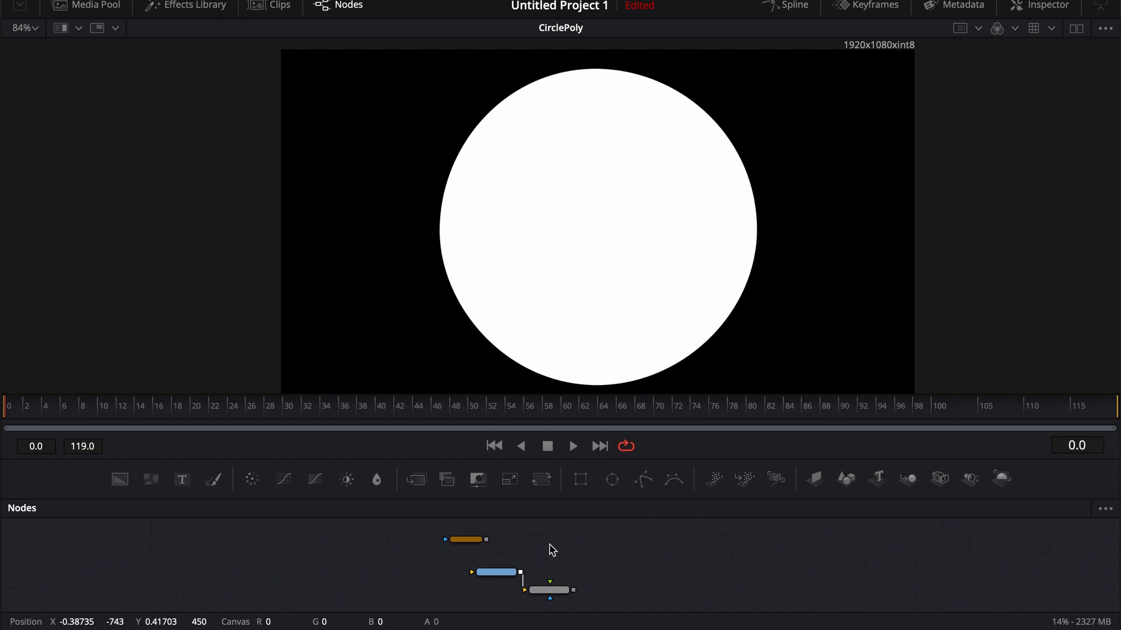
{"action": "scroll", "coordinate": [566, 560], "scroll_direction": "up", "scroll_amount": 5}
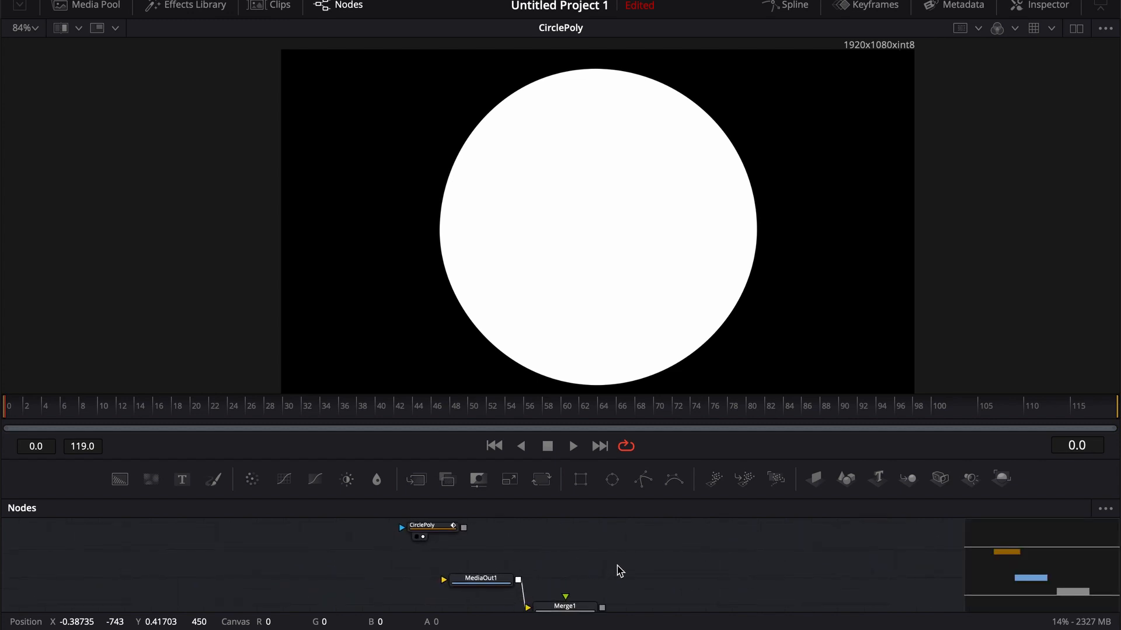
{"action": "left_click_drag", "start_coordinate": [620, 570], "coordinate": [744, 565]}
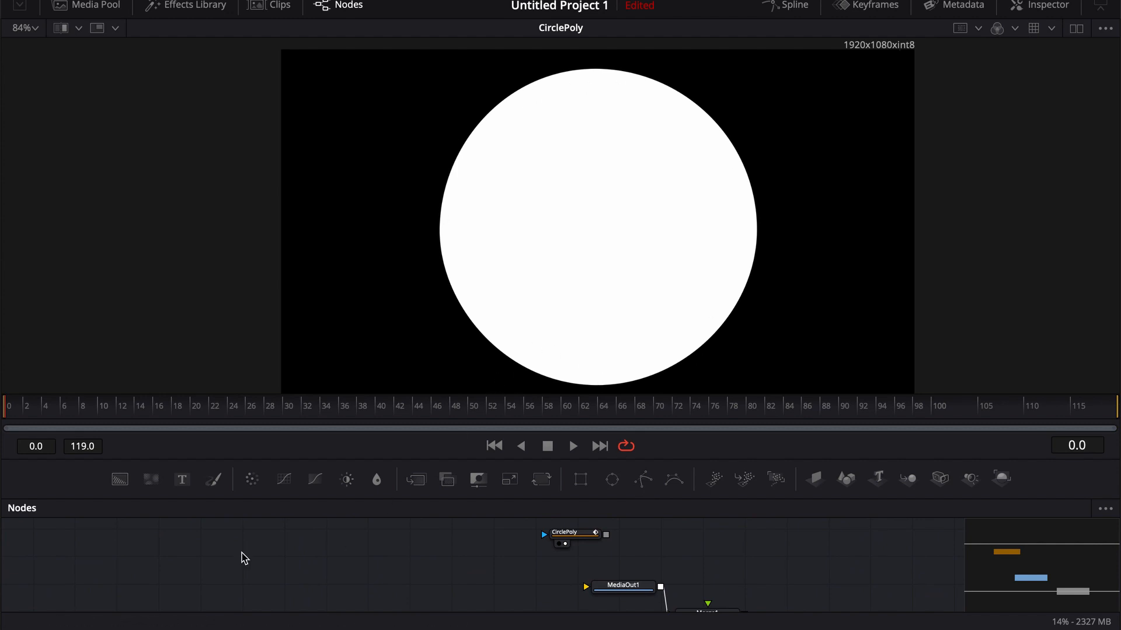
Add a Background node masked by an Ellipse in empty graph space and show the background in the viewer.
{"action": "left_click", "coordinate": [354, 576]}
{"action": "left_click_drag", "start_coordinate": [642, 582], "coordinate": [744, 575]}
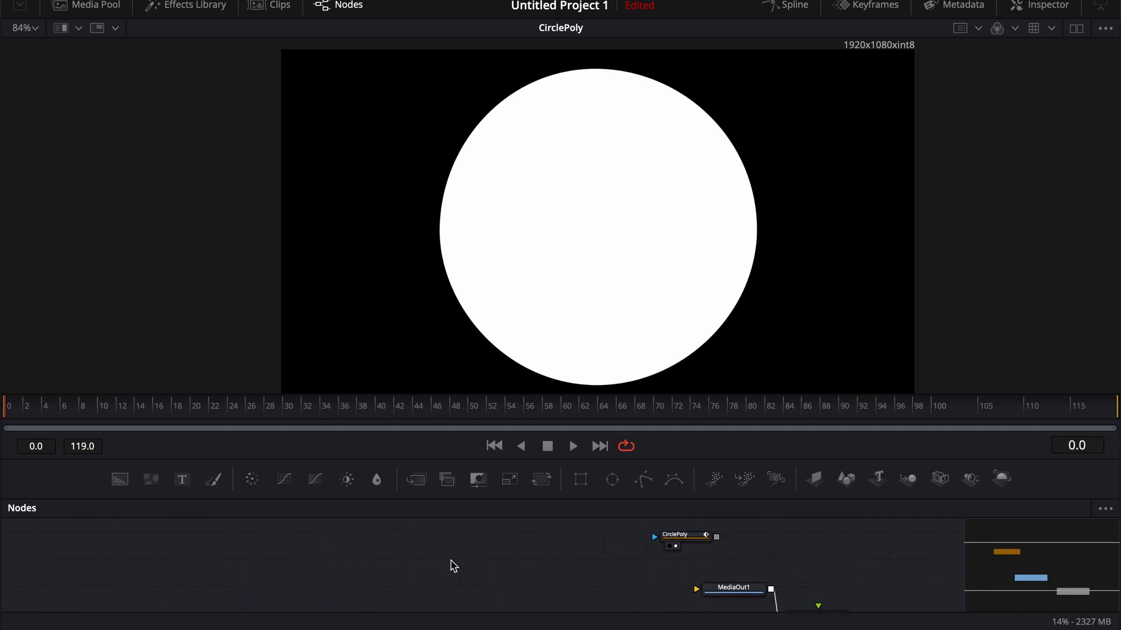
{"action": "left_click", "coordinate": [120, 480]}
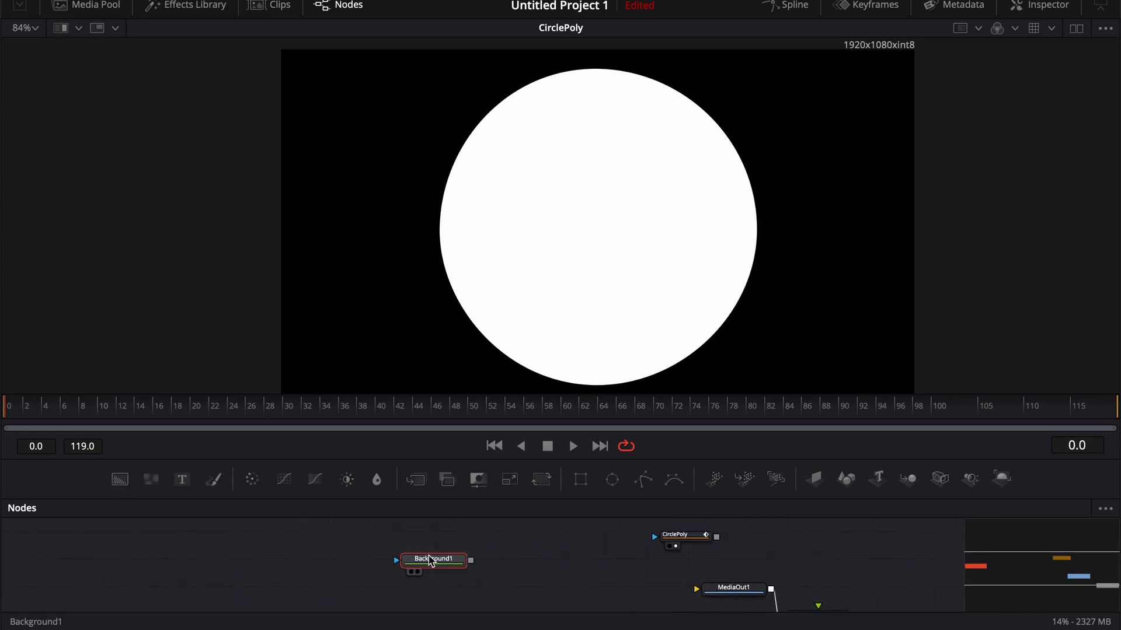
{"action": "left_click", "coordinate": [612, 480]}
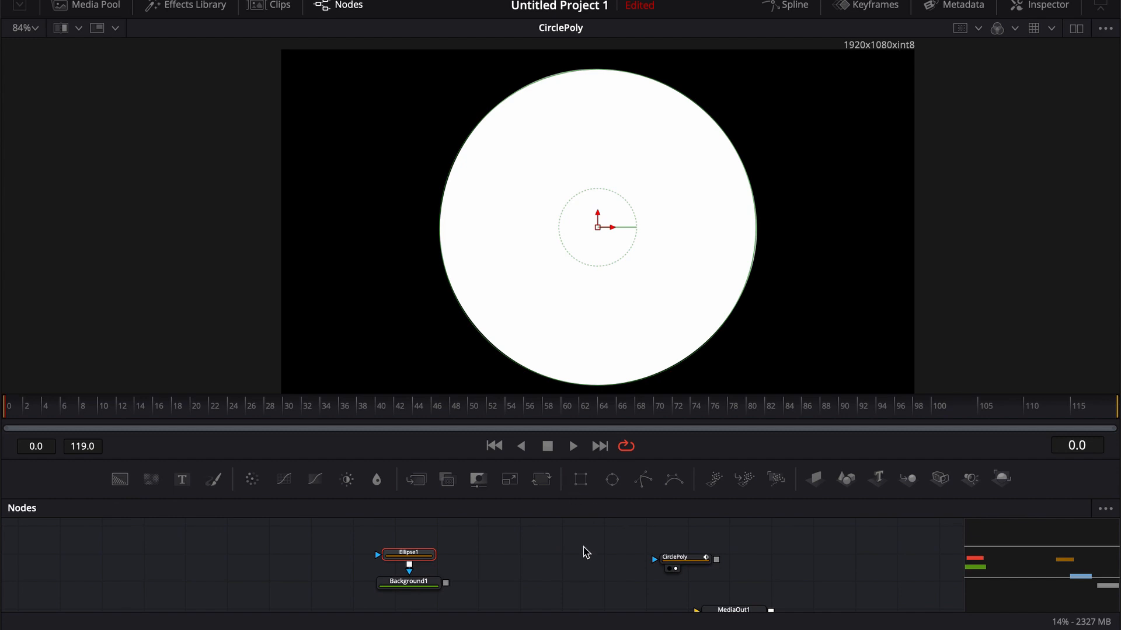
{"action": "left_click_drag", "start_coordinate": [410, 583], "coordinate": [578, 255]}
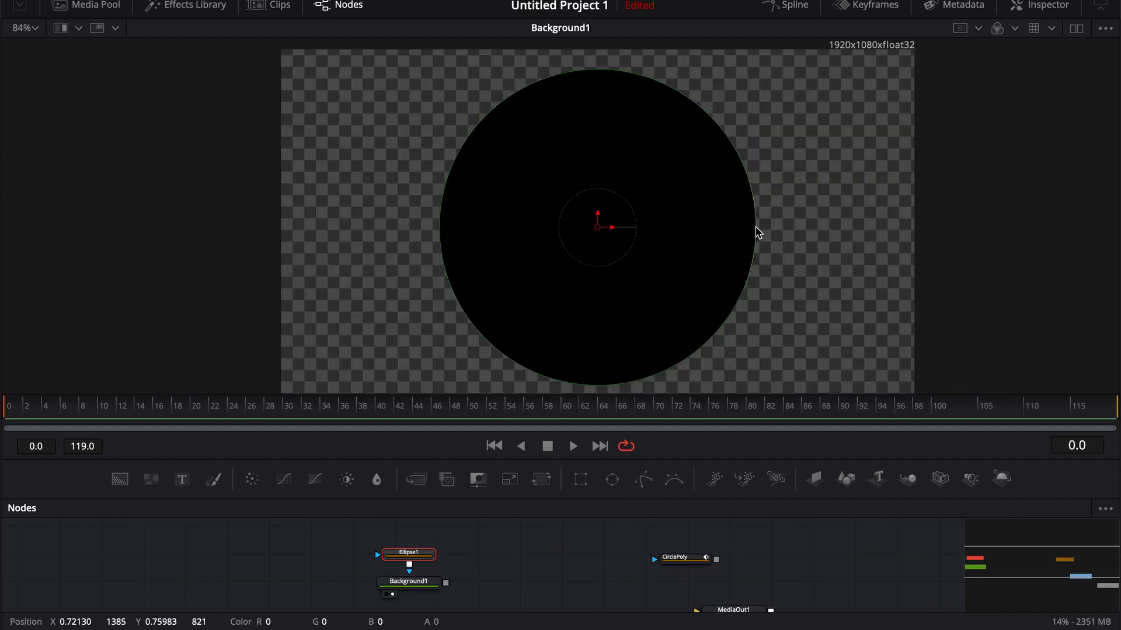
Add a separate Polygon node and draw a closed four-point shape through the circle's bottom, right, top and left extremes.
{"action": "left_click", "coordinate": [642, 479]}
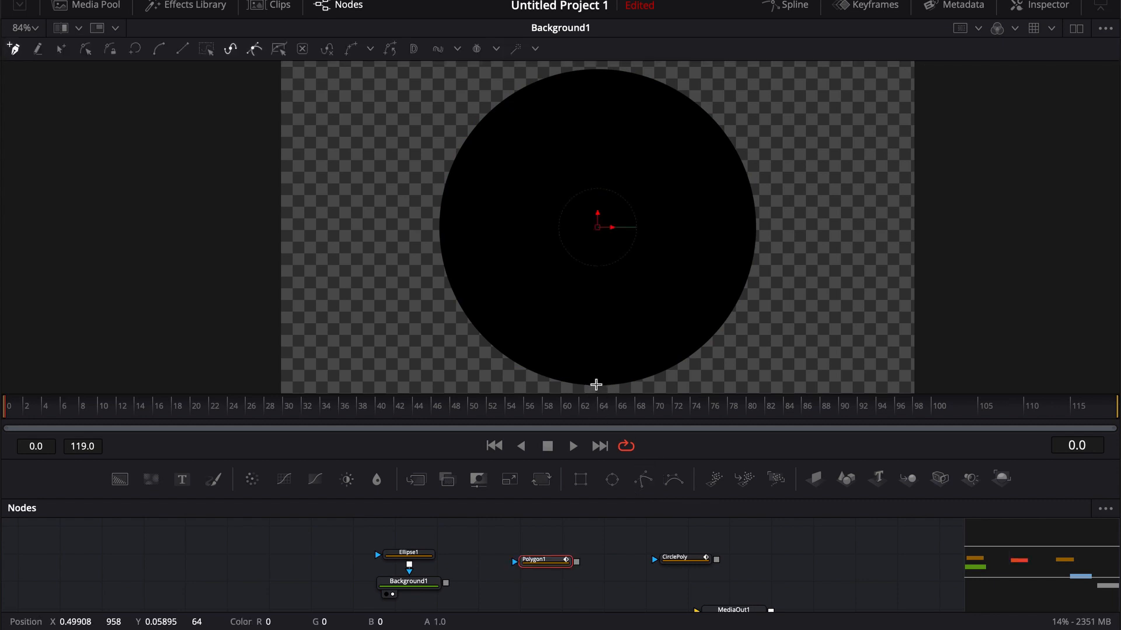
{"action": "left_click", "coordinate": [595, 384]}
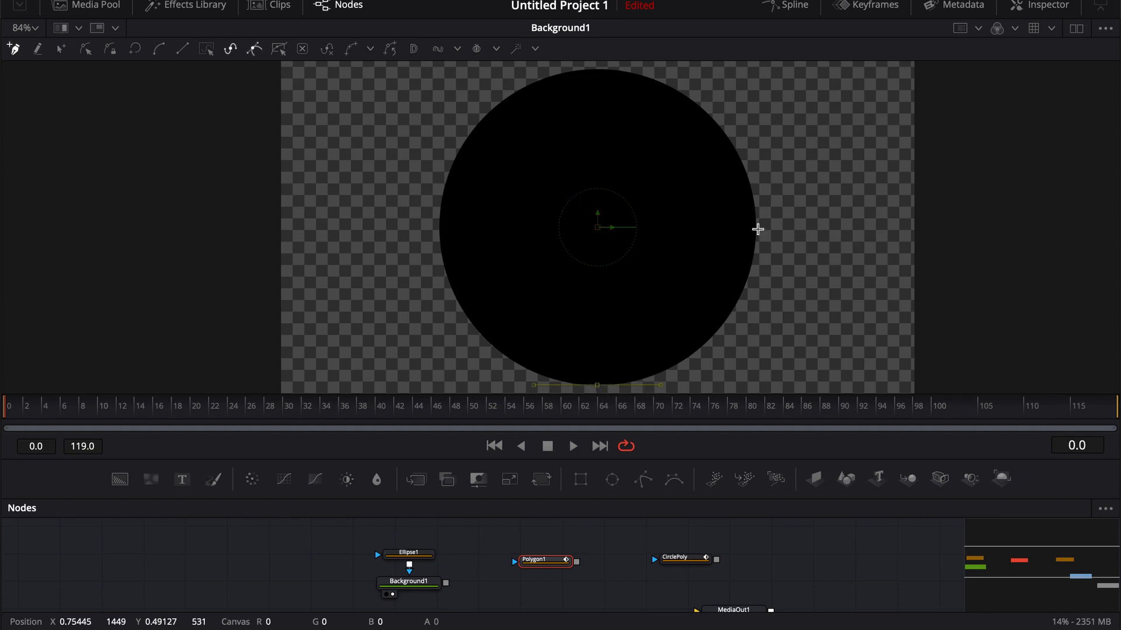
{"action": "left_click", "coordinate": [757, 228]}
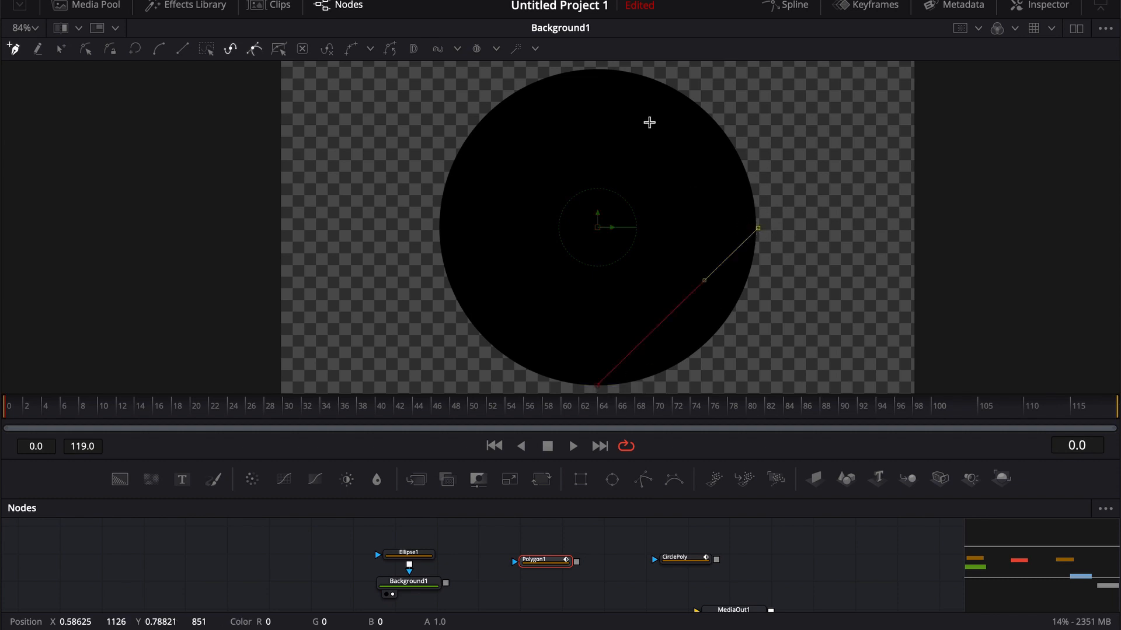
{"action": "left_click", "coordinate": [595, 69]}
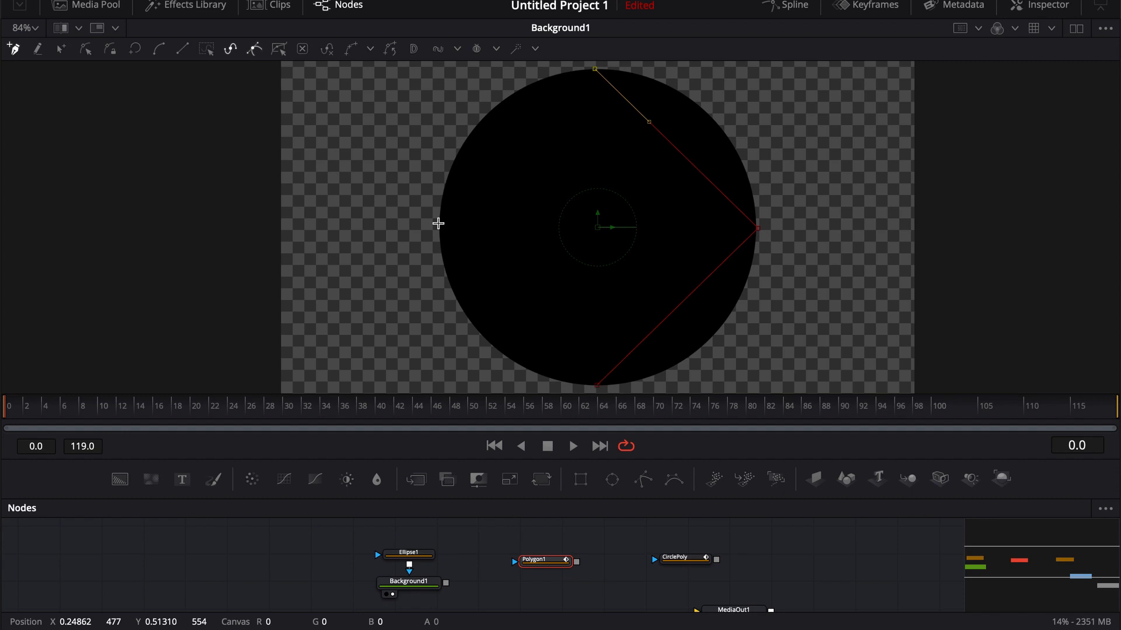
{"action": "left_click", "coordinate": [438, 224]}
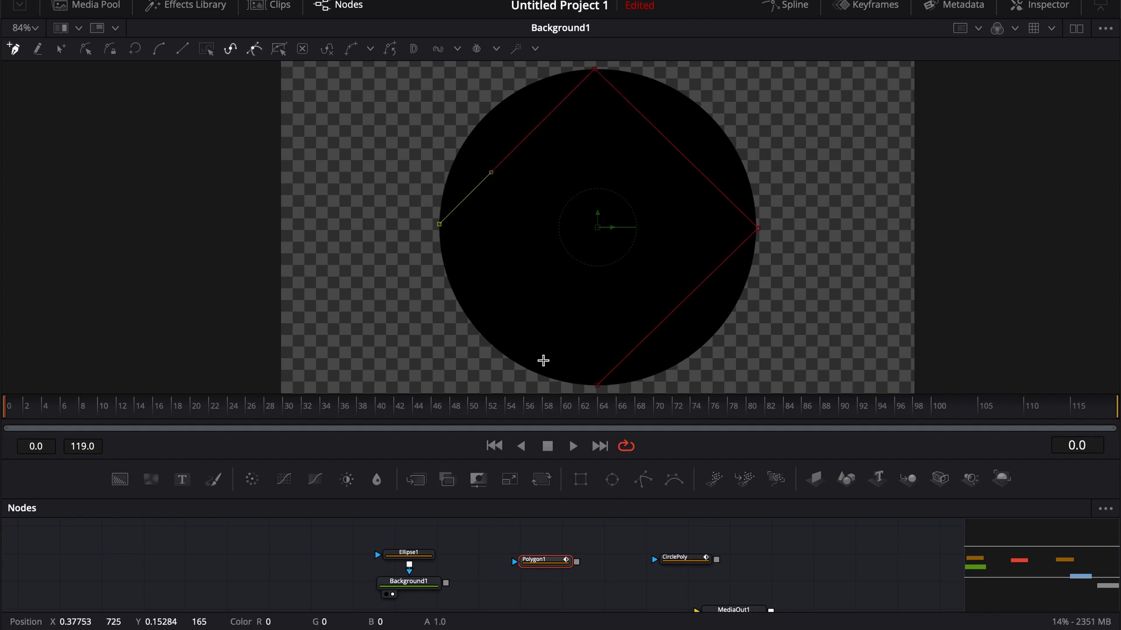
{"action": "left_click", "coordinate": [597, 385]}
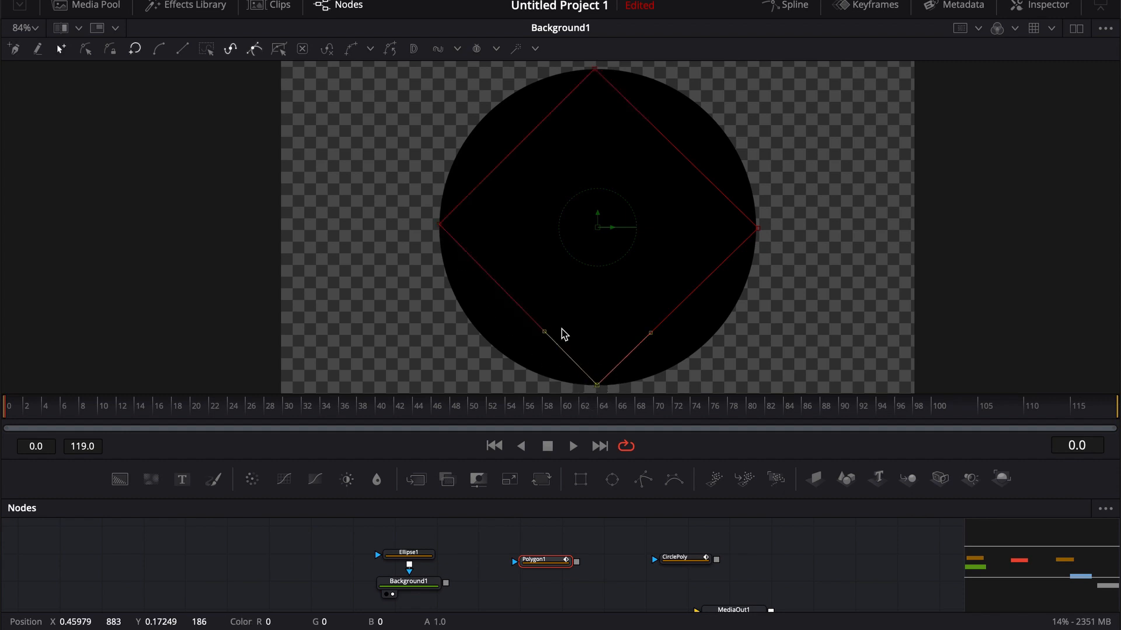
Select all four points of the polygon and smooth them into curves.
{"action": "left_click", "coordinate": [422, 244]}
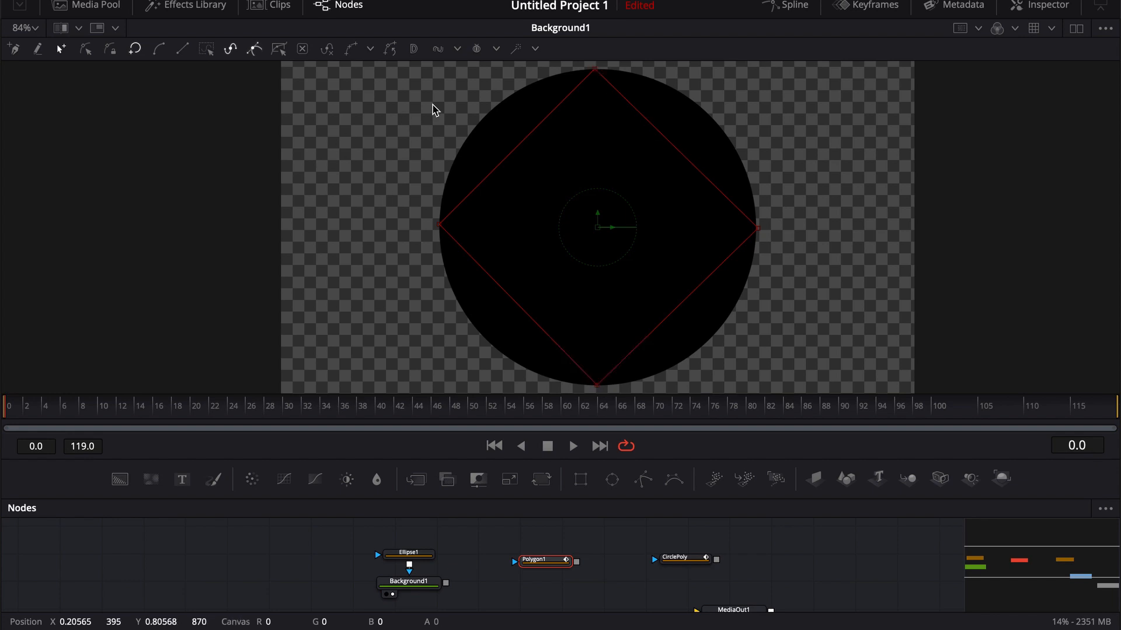
{"action": "left_click_drag", "start_coordinate": [379, 63], "coordinate": [812, 382]}
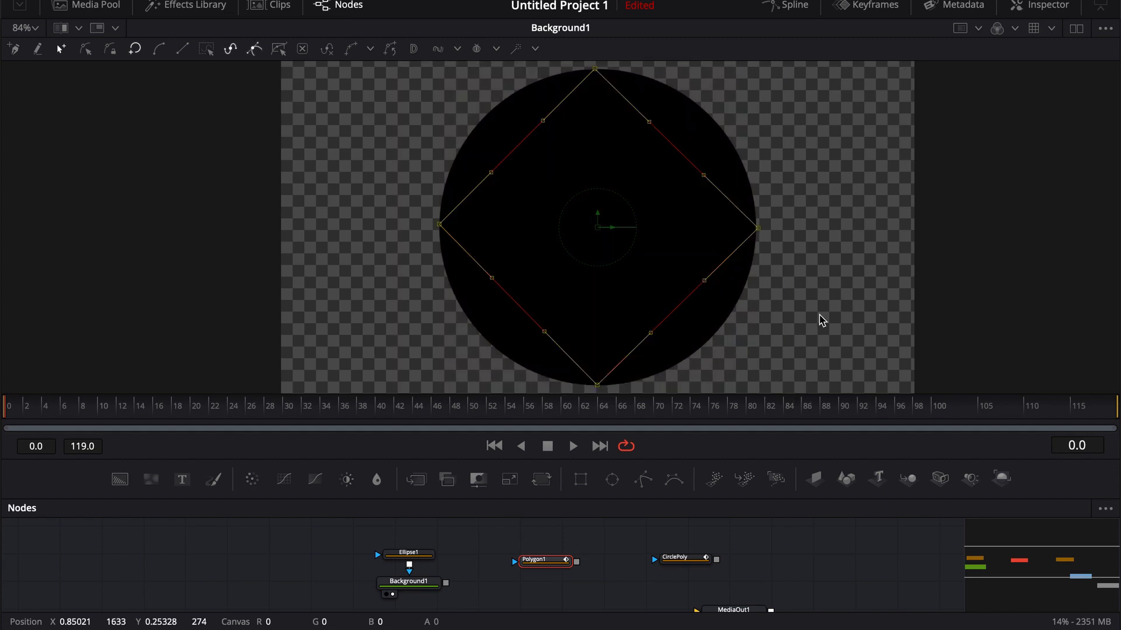
{"action": "key", "text": "shift+s"}
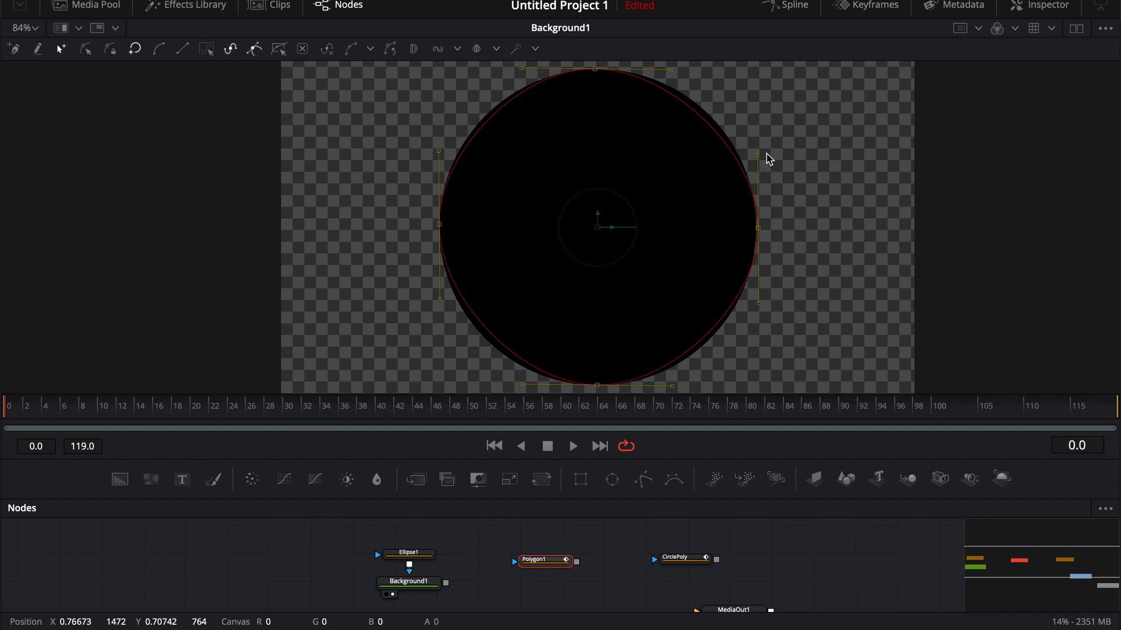
Adjust the tangent handles of the four polygon points until the curve follows the circle's outline.
{"action": "left_click_drag", "start_coordinate": [758, 153], "coordinate": [758, 143]}
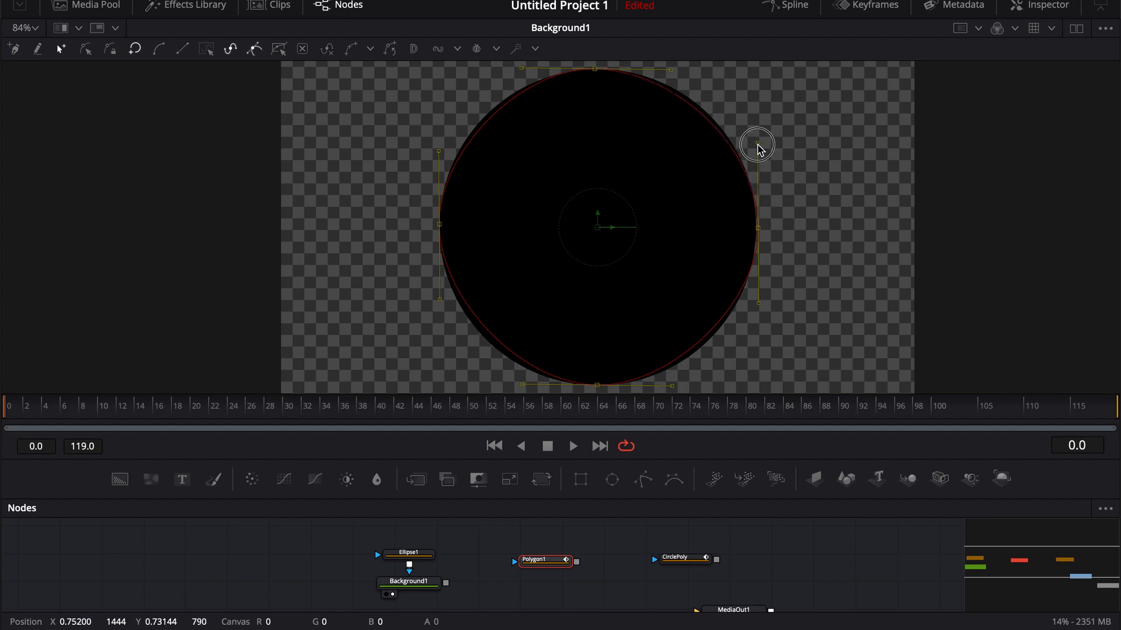
{"action": "left_click_drag", "start_coordinate": [673, 70], "coordinate": [681, 69]}
{"action": "left_click_drag", "start_coordinate": [758, 143], "coordinate": [758, 140]}
{"action": "left_click_drag", "start_coordinate": [681, 70], "coordinate": [686, 69]}
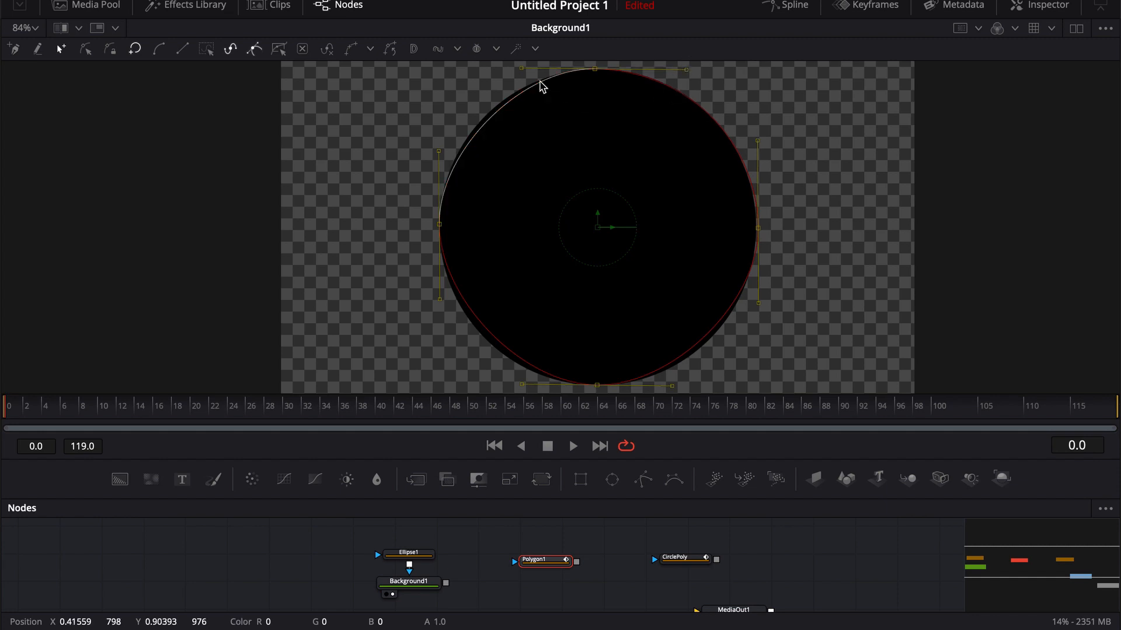
{"action": "left_click_drag", "start_coordinate": [521, 68], "coordinate": [508, 69]}
{"action": "left_click_drag", "start_coordinate": [440, 151], "coordinate": [438, 147]}
{"action": "left_click_drag", "start_coordinate": [440, 299], "coordinate": [441, 310]}
{"action": "left_click_drag", "start_coordinate": [523, 384], "coordinate": [511, 383]}
{"action": "left_click_drag", "start_coordinate": [440, 312], "coordinate": [442, 319]}
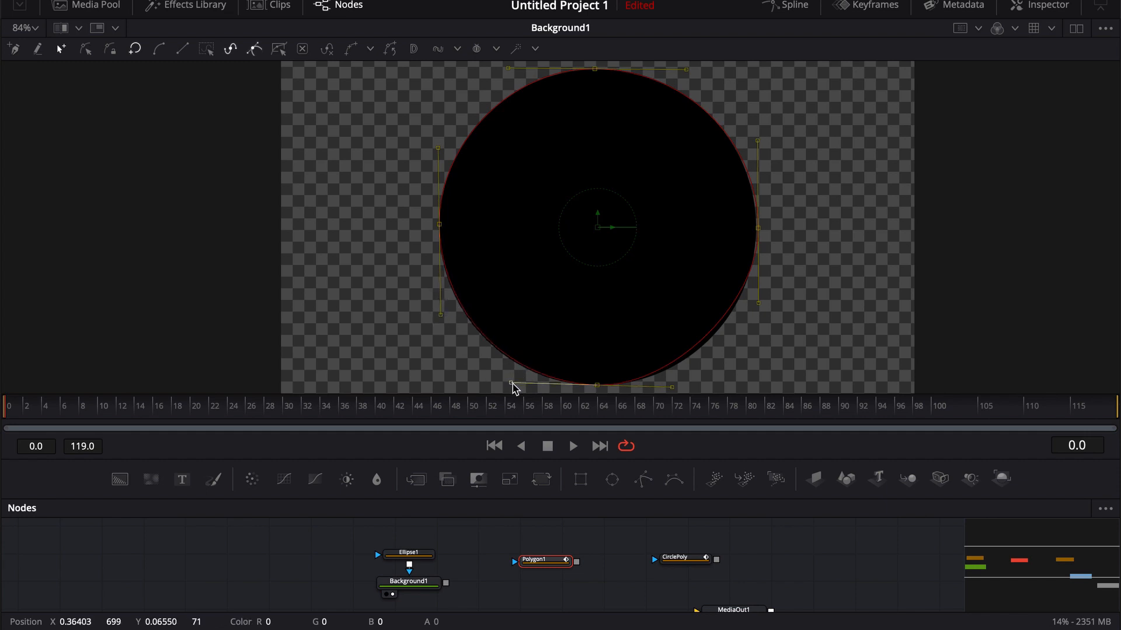
{"action": "left_click_drag", "start_coordinate": [513, 386], "coordinate": [515, 387]}
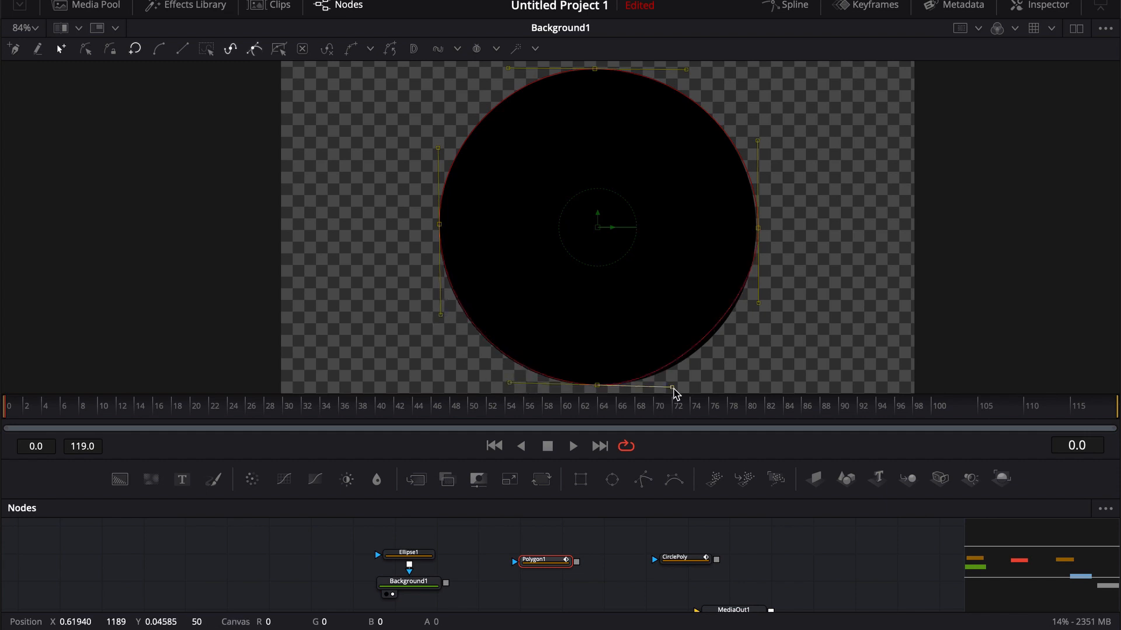
{"action": "left_click_drag", "start_coordinate": [672, 389], "coordinate": [682, 388]}
{"action": "left_click_drag", "start_coordinate": [753, 309], "coordinate": [759, 310]}
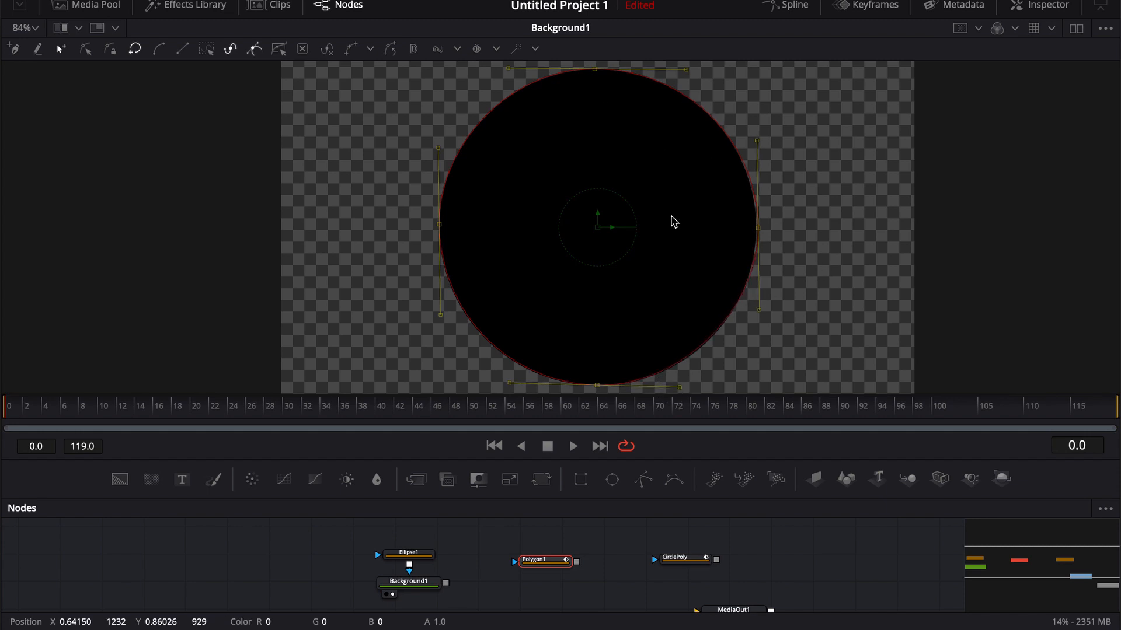
Delete the Ellipse and Background guide nodes and show Polygon1 in the viewer.
{"action": "left_click_drag", "start_coordinate": [346, 543], "coordinate": [473, 614]}
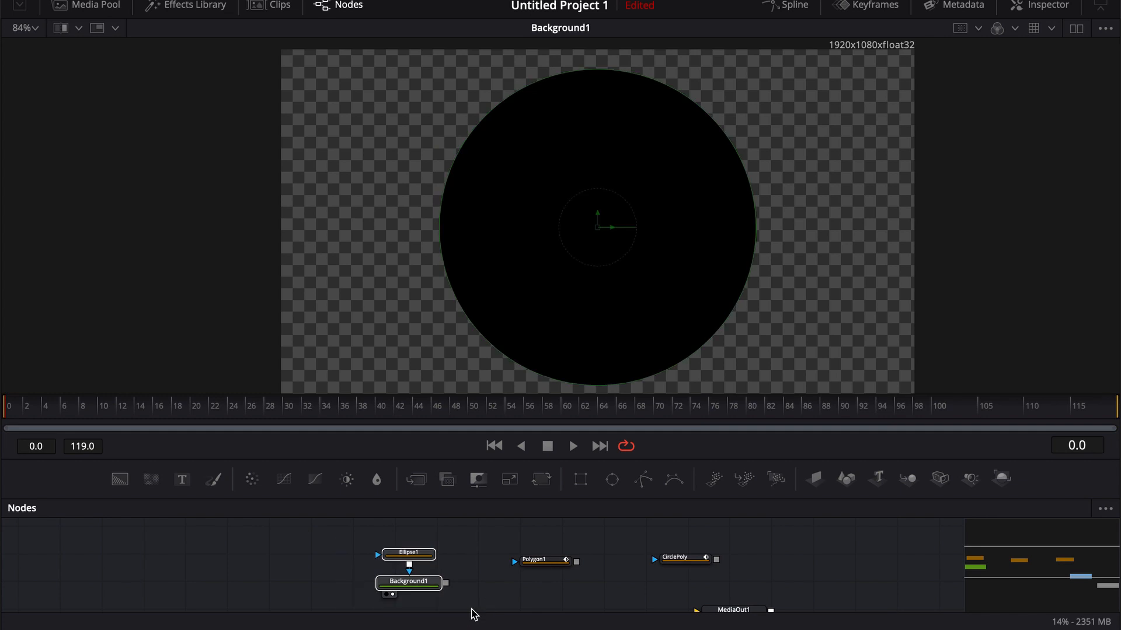
{"action": "key", "text": "Delete"}
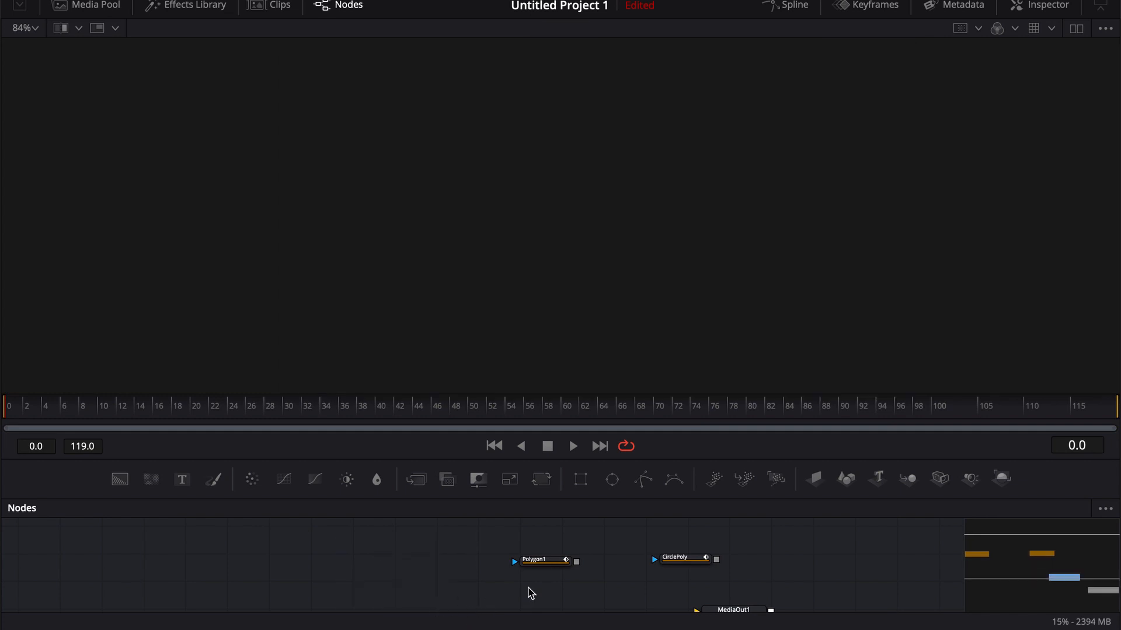
{"action": "left_click_drag", "start_coordinate": [543, 562], "coordinate": [420, 562]}
{"action": "left_click", "coordinate": [496, 289]}
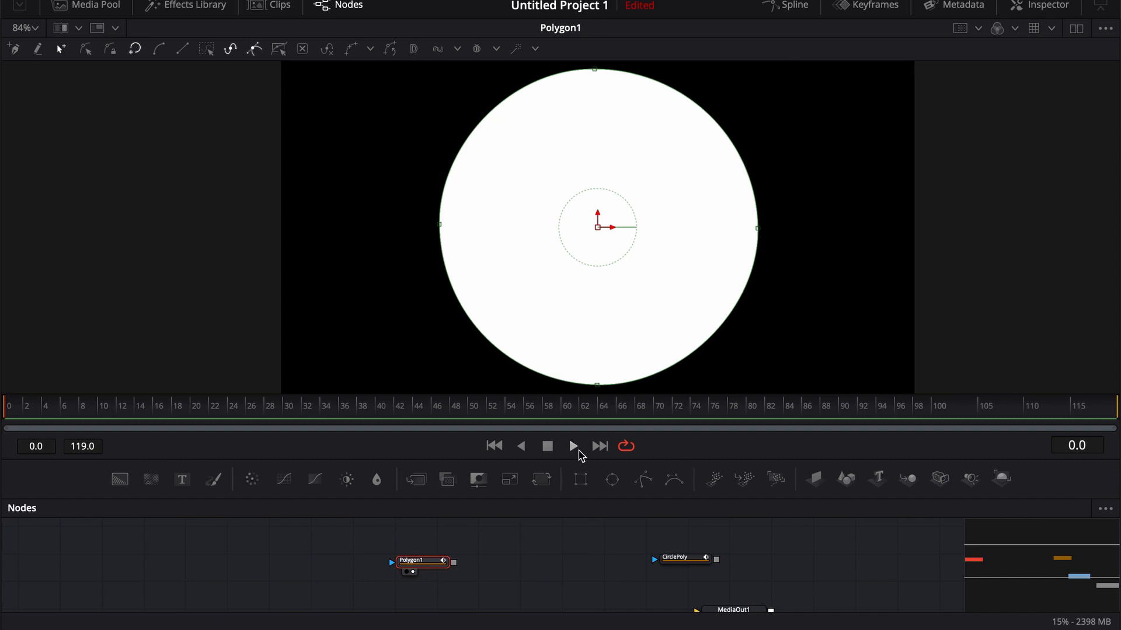
Remove the polyline animation from Polygon1's shape and publish the shape.
{"action": "left_click_drag", "start_coordinate": [528, 587], "coordinate": [550, 580]}
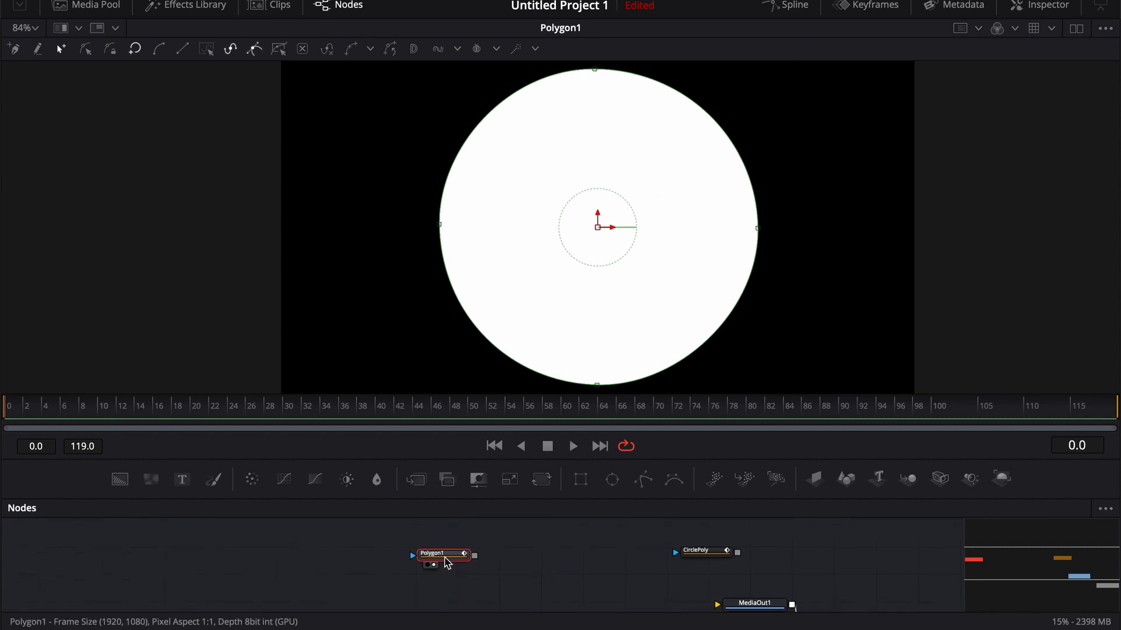
{"action": "left_click", "coordinate": [1041, 6]}
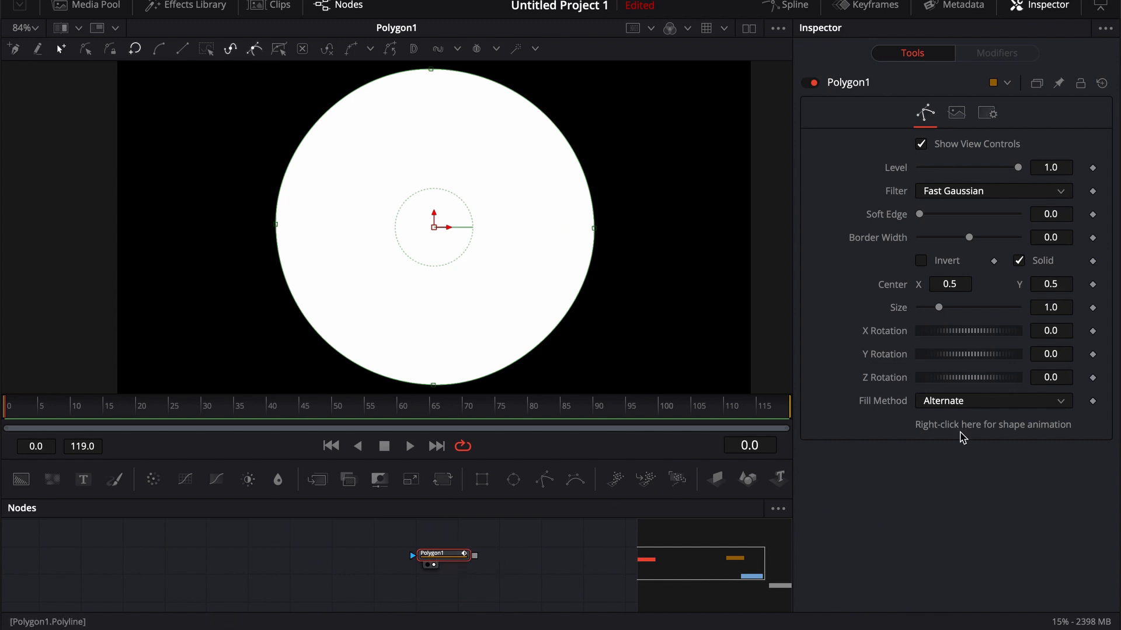
{"action": "right_click", "coordinate": [961, 433]}
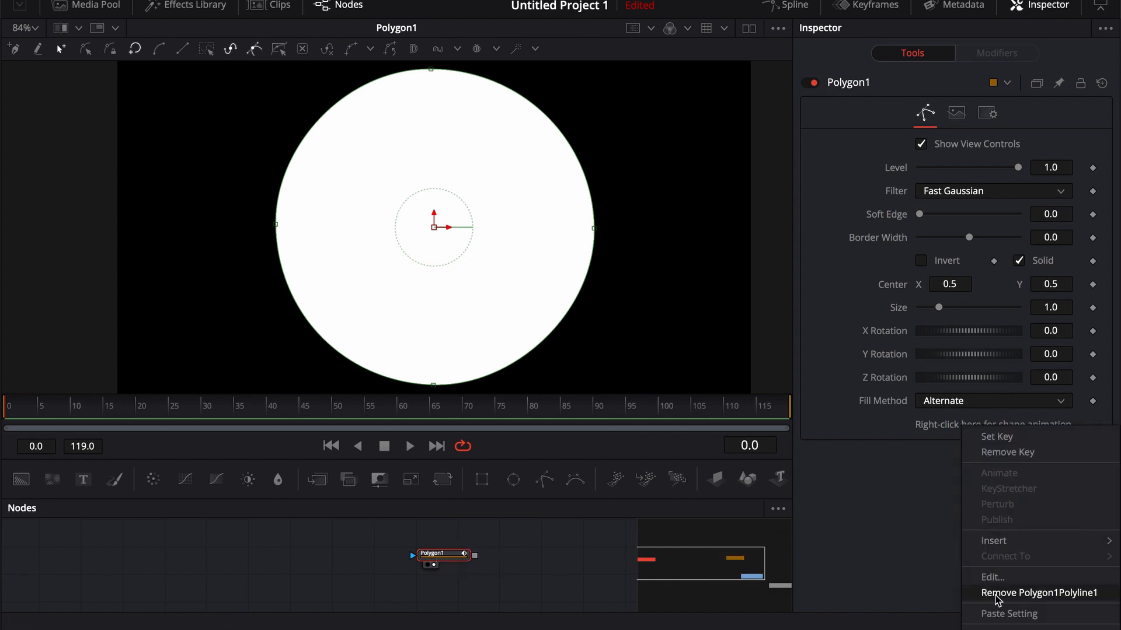
{"action": "left_click", "coordinate": [998, 598]}
{"action": "right_click", "coordinate": [945, 428]}
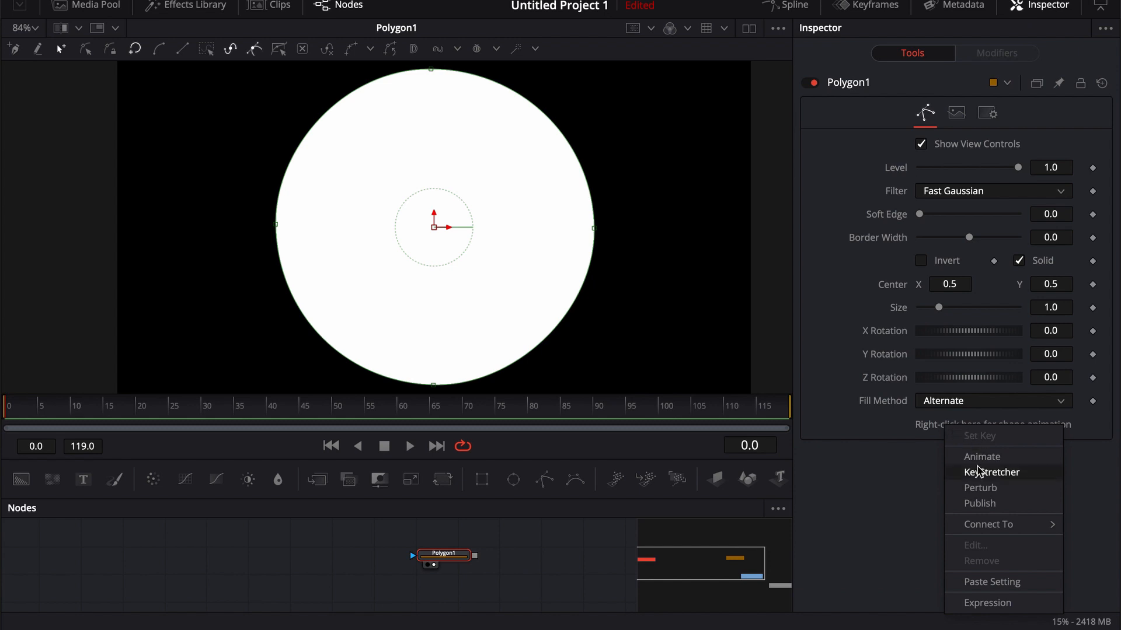
{"action": "left_click", "coordinate": [980, 503]}
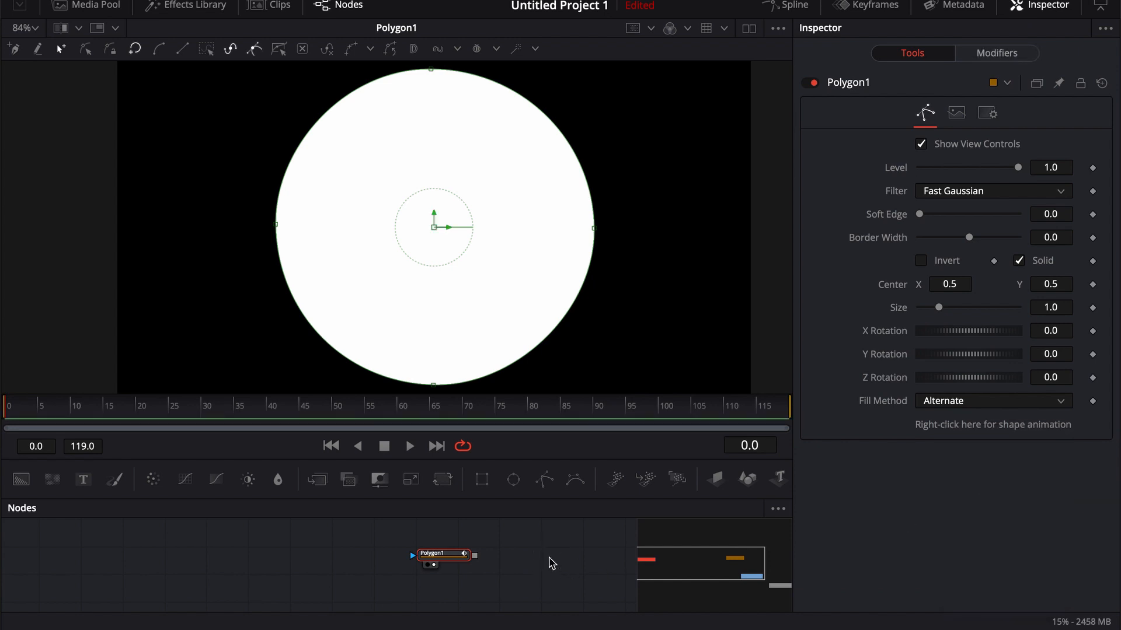
Add a new Background node well apart from Polygon1 and mask it with a Rectangle.
{"action": "left_click_drag", "start_coordinate": [518, 563], "coordinate": [569, 563]}
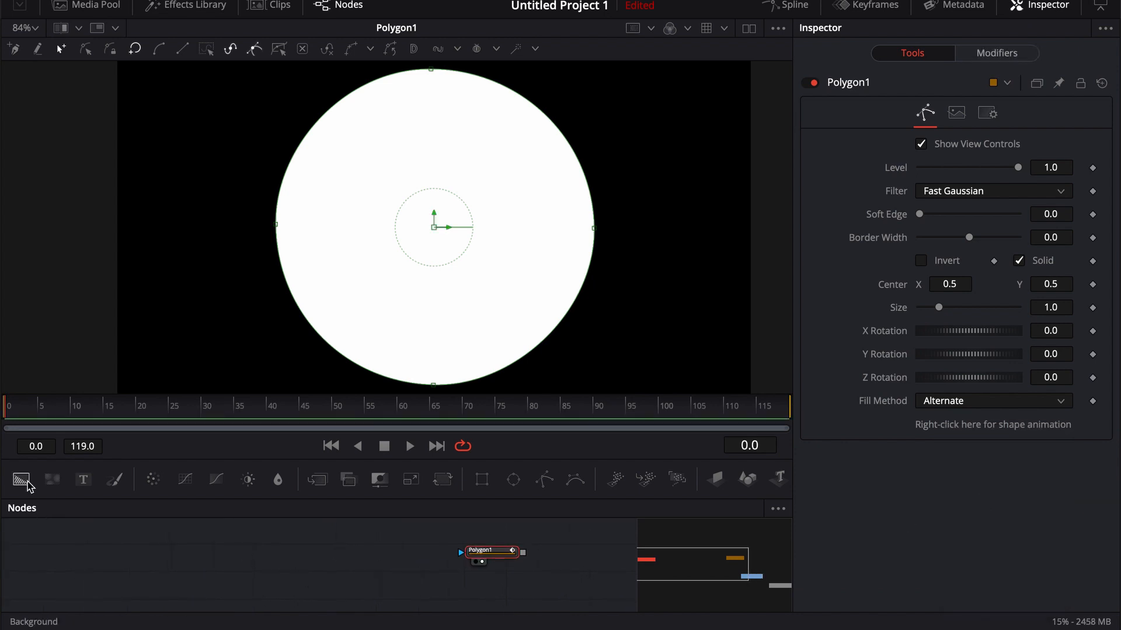
{"action": "left_click", "coordinate": [27, 481]}
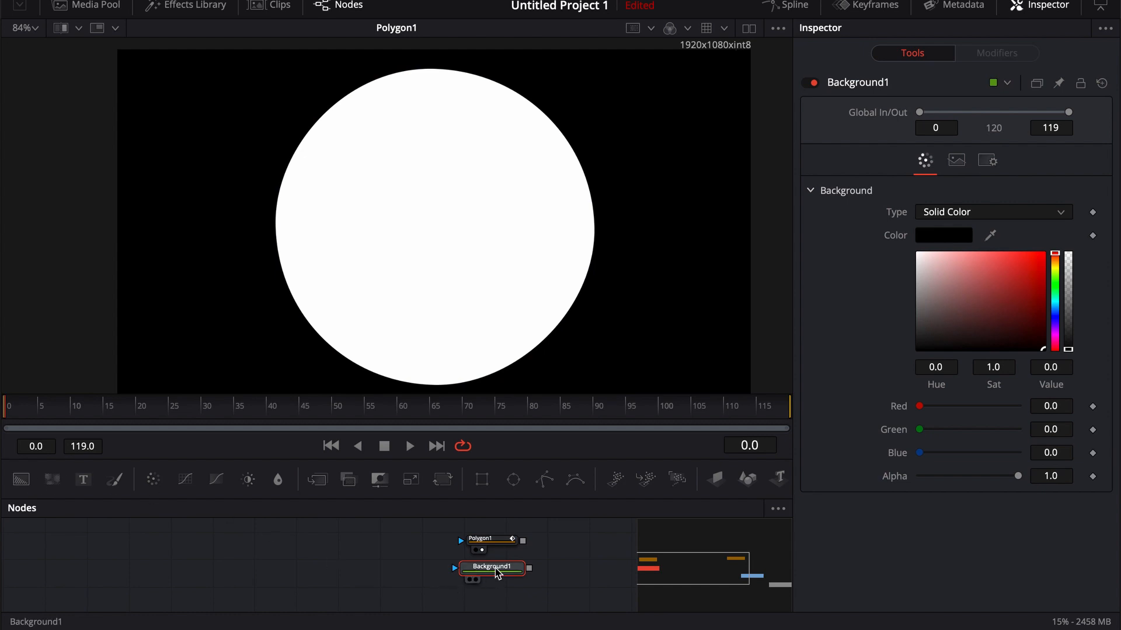
{"action": "left_click_drag", "start_coordinate": [493, 567], "coordinate": [260, 562]}
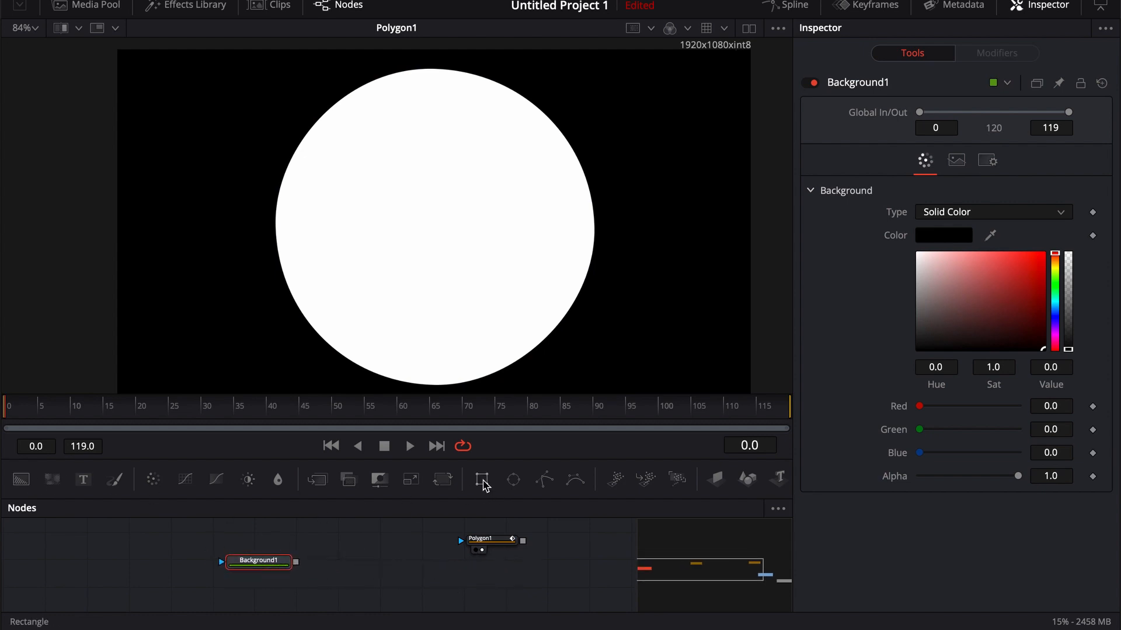
{"action": "left_click", "coordinate": [482, 479]}
{"action": "left_click", "coordinate": [262, 583]}
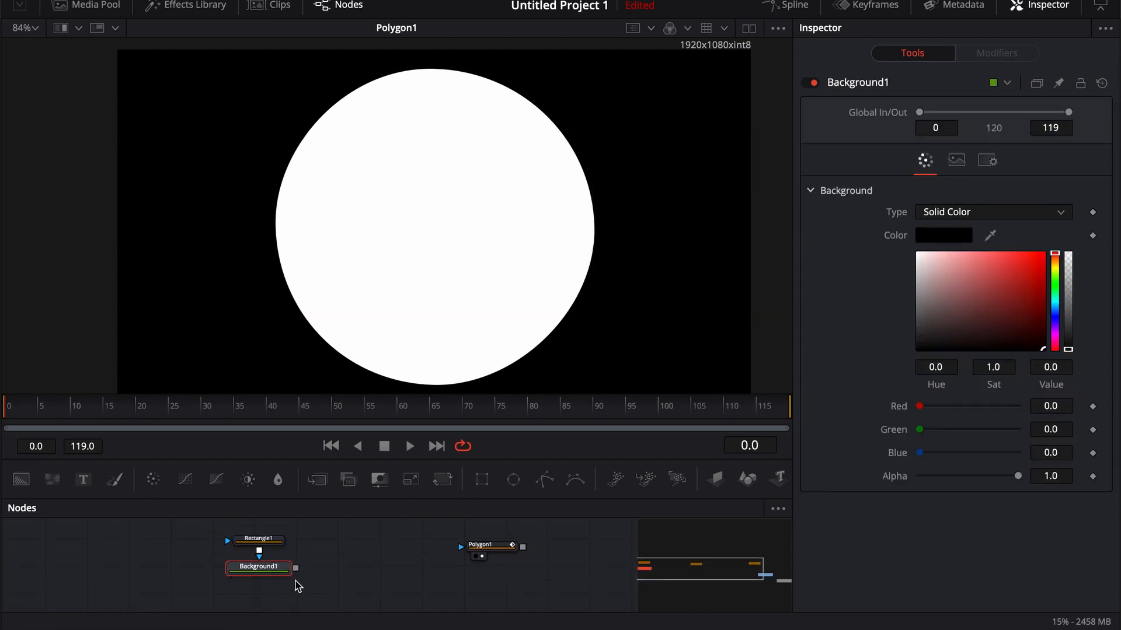
Add a Transform node after Background1, show it in the viewer and set its Size to 0.2.
{"action": "key", "text": "shift+space"}
{"action": "type", "text": "transform"}
{"action": "key", "text": "Return"}
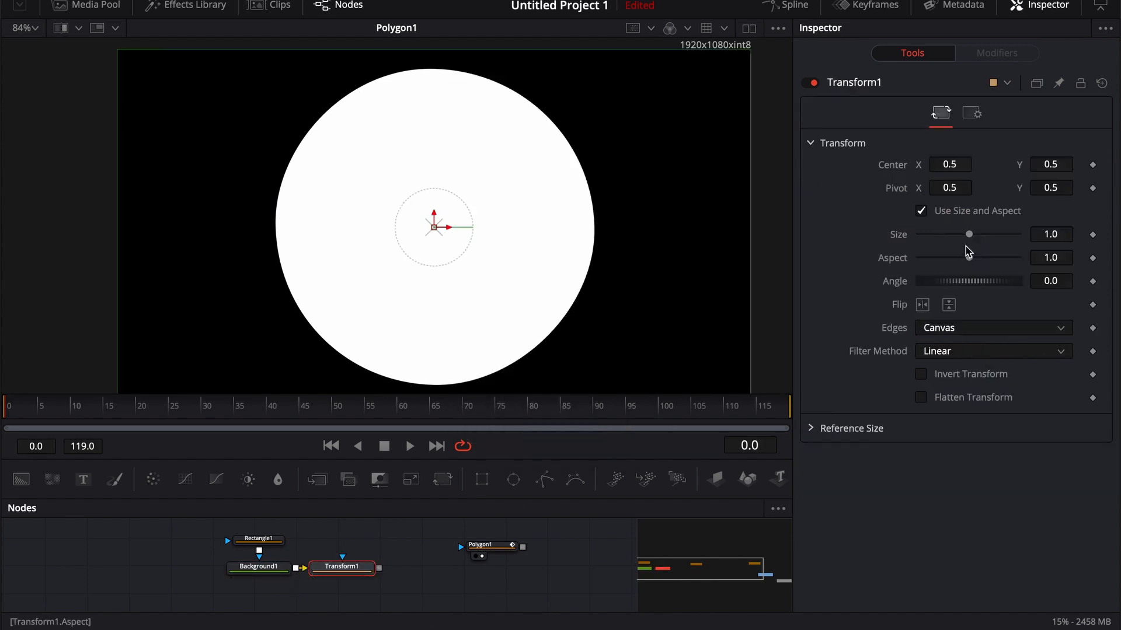
{"action": "left_click", "coordinate": [341, 569]}
{"action": "left_click_drag", "start_coordinate": [342, 569], "coordinate": [402, 275]}
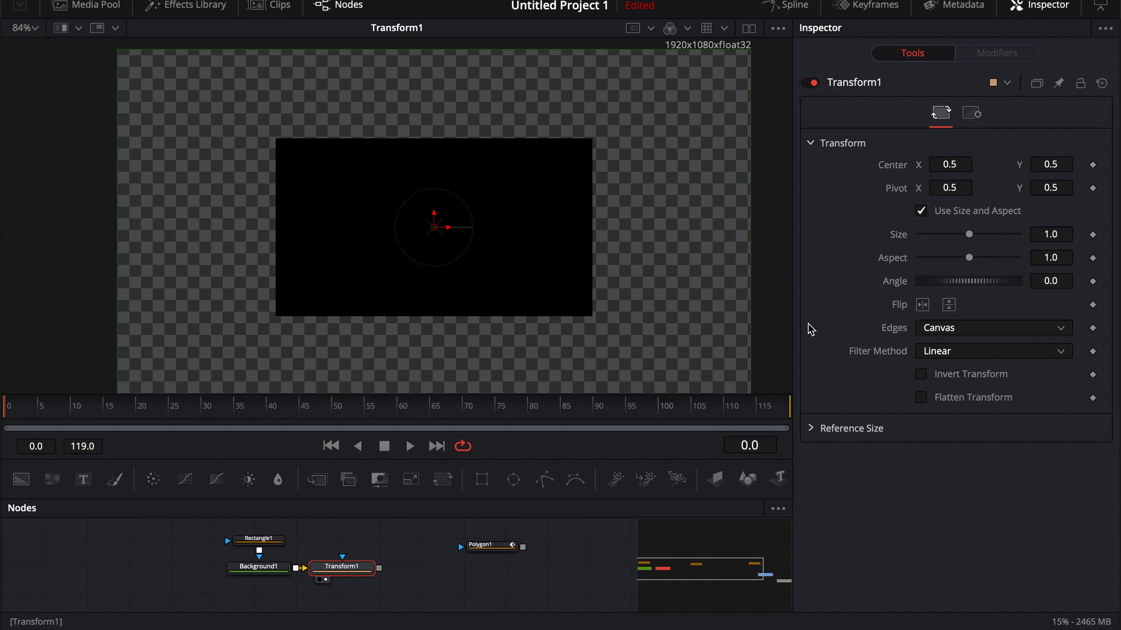
{"action": "left_click_drag", "start_coordinate": [970, 240], "coordinate": [930, 236]}
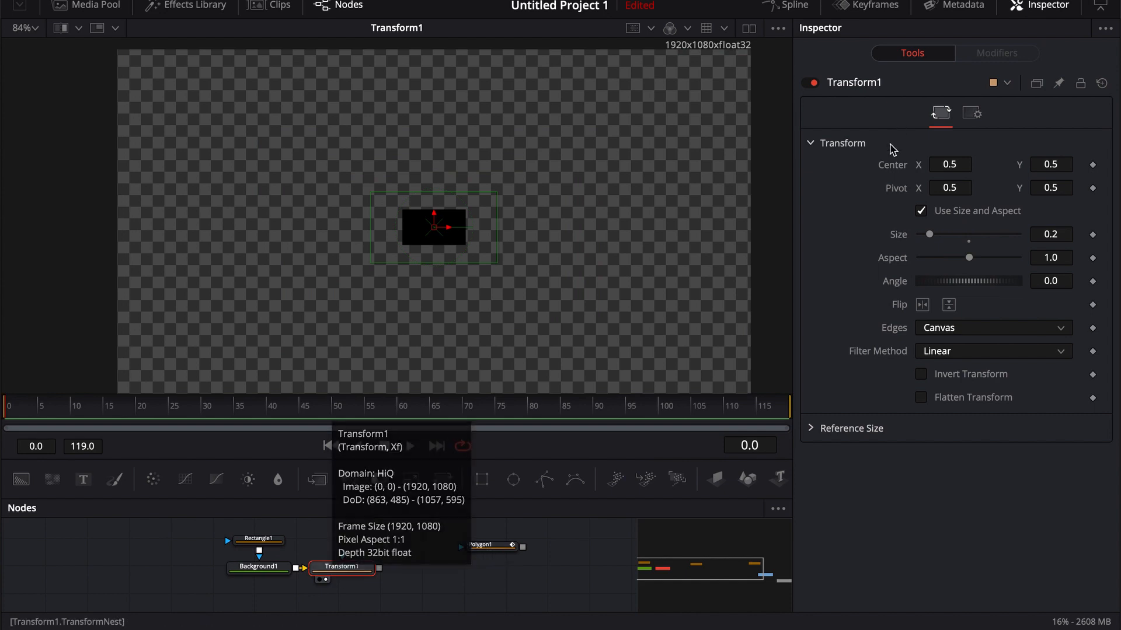
Add a Path modifier to the Transform's Center and connect the path's shape to the published Polygon1: Polyline value.
{"action": "right_click", "coordinate": [896, 168]}
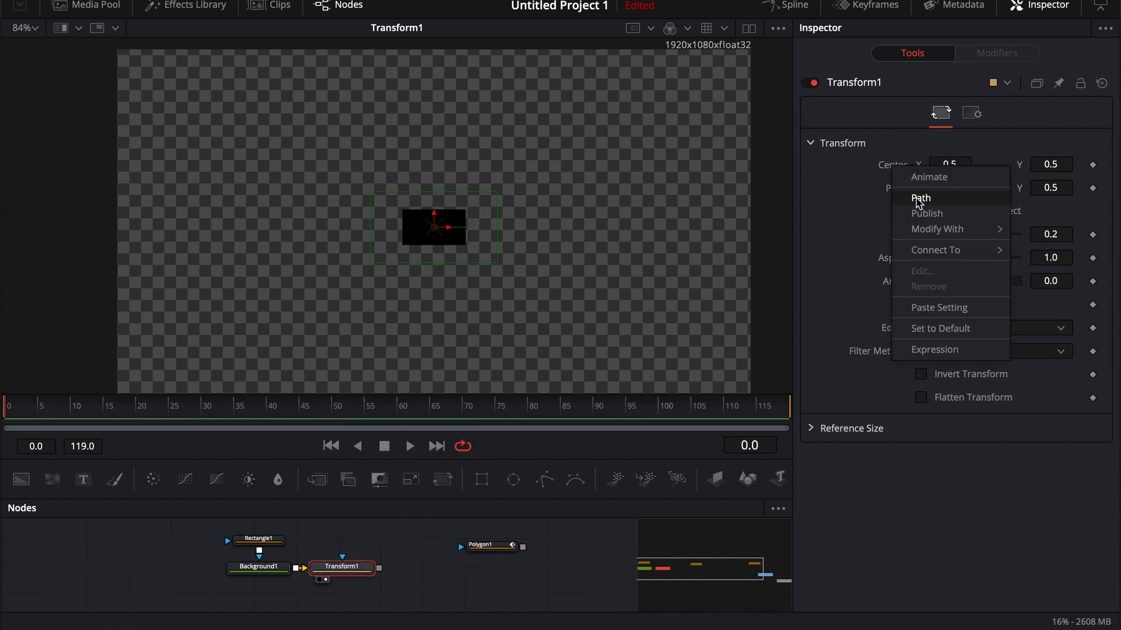
{"action": "left_click", "coordinate": [921, 199]}
{"action": "left_click", "coordinate": [997, 53]}
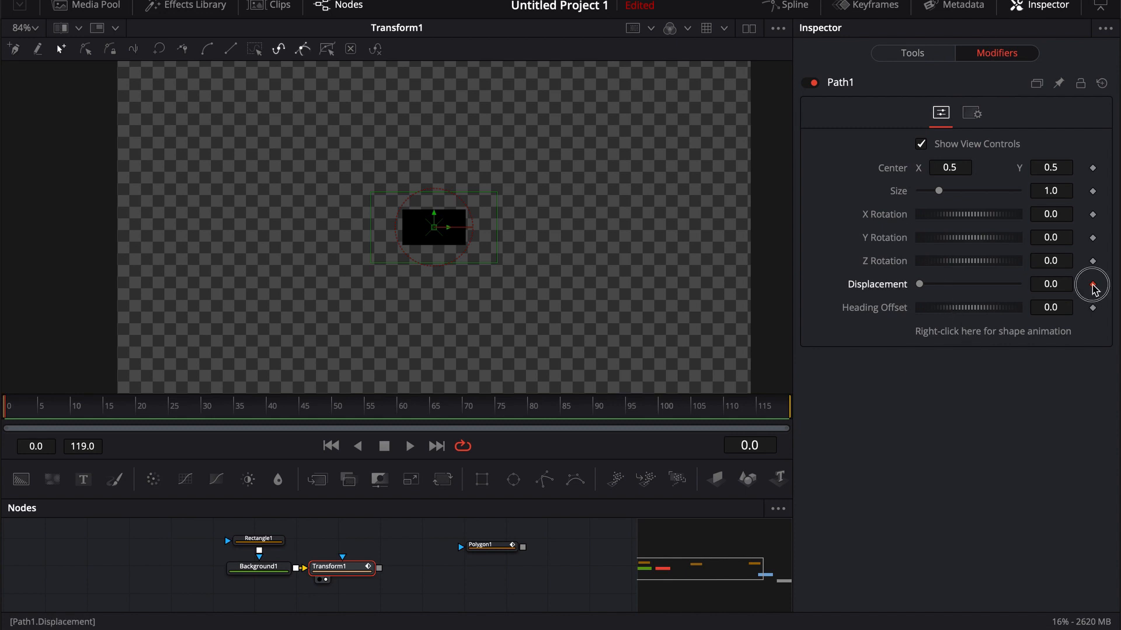
{"action": "right_click", "coordinate": [970, 337]}
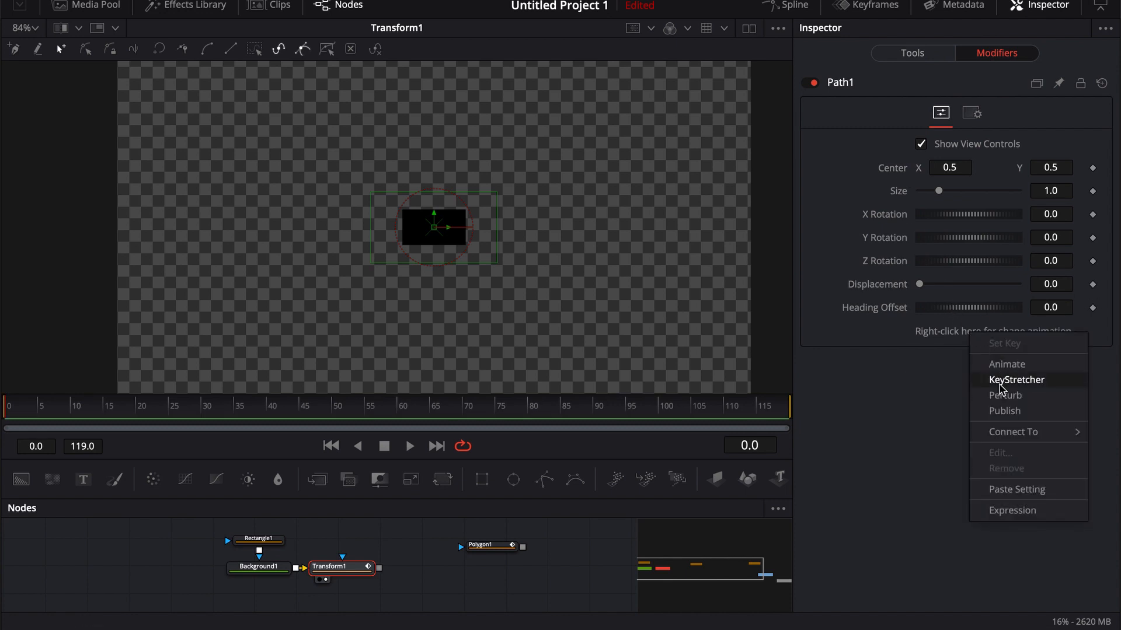
{"action": "mouse_move", "coordinate": [998, 432]}
{"action": "mouse_move", "coordinate": [904, 438]}
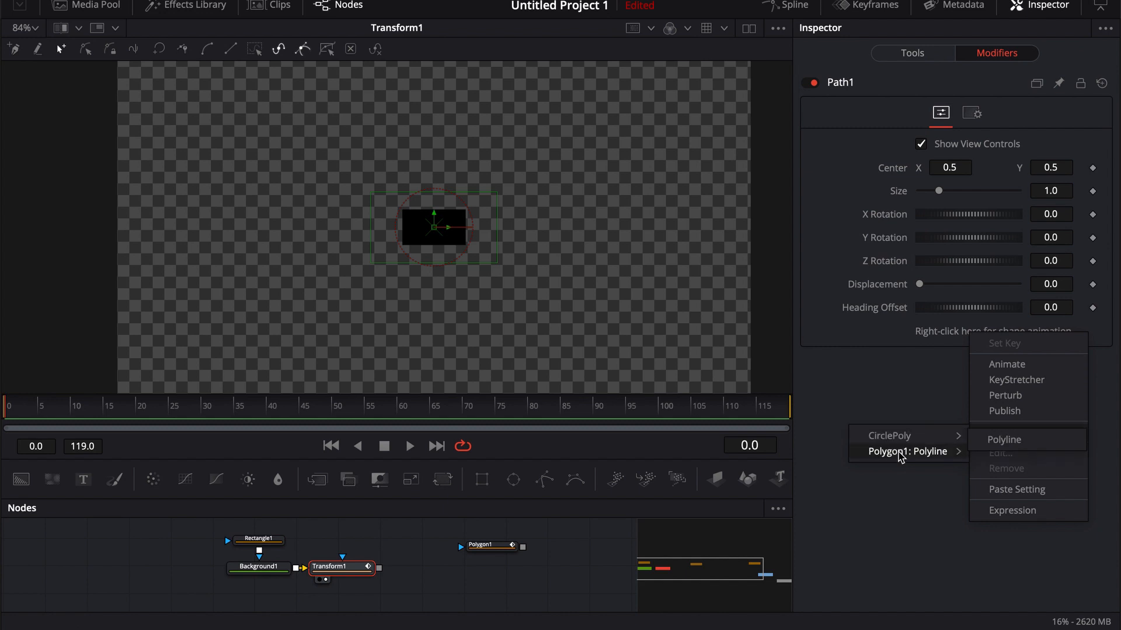
{"action": "mouse_move", "coordinate": [896, 457]}
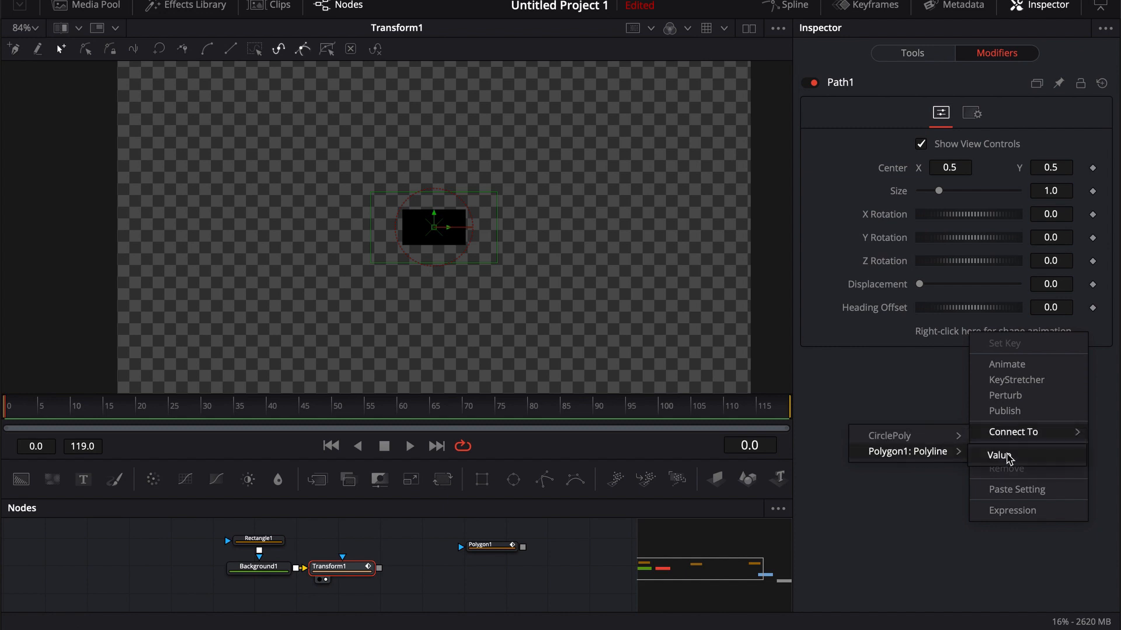
{"action": "left_click", "coordinate": [1007, 457]}
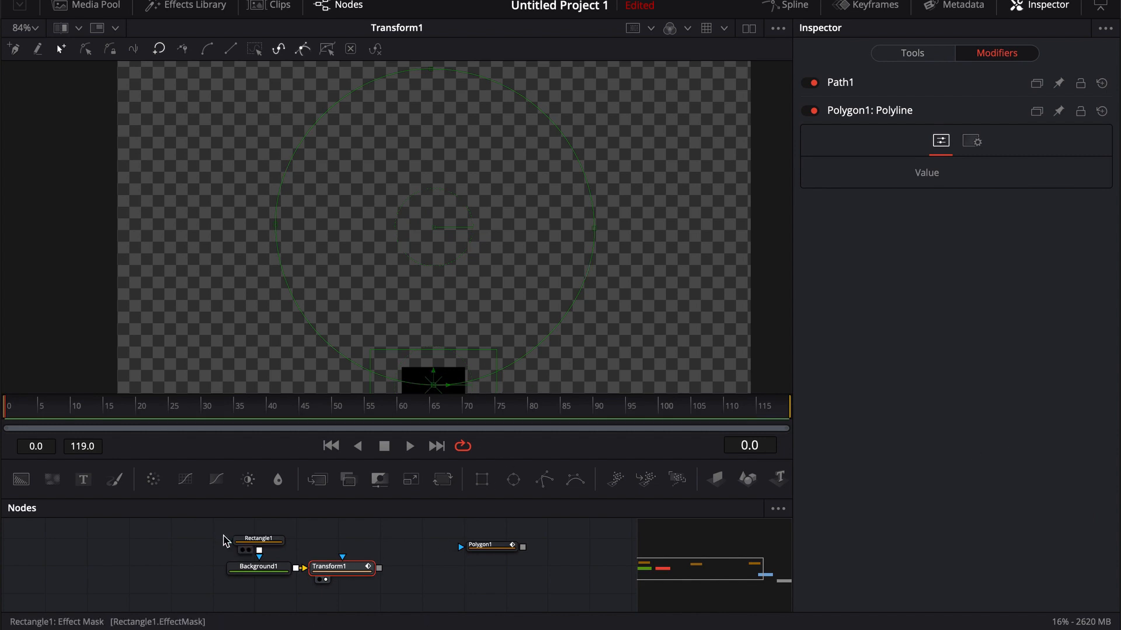
Delete the Rectangle, Background and Transform nodes and remove Publish1 from Polygon1's shape animation.
{"action": "left_click_drag", "start_coordinate": [199, 527], "coordinate": [392, 600]}
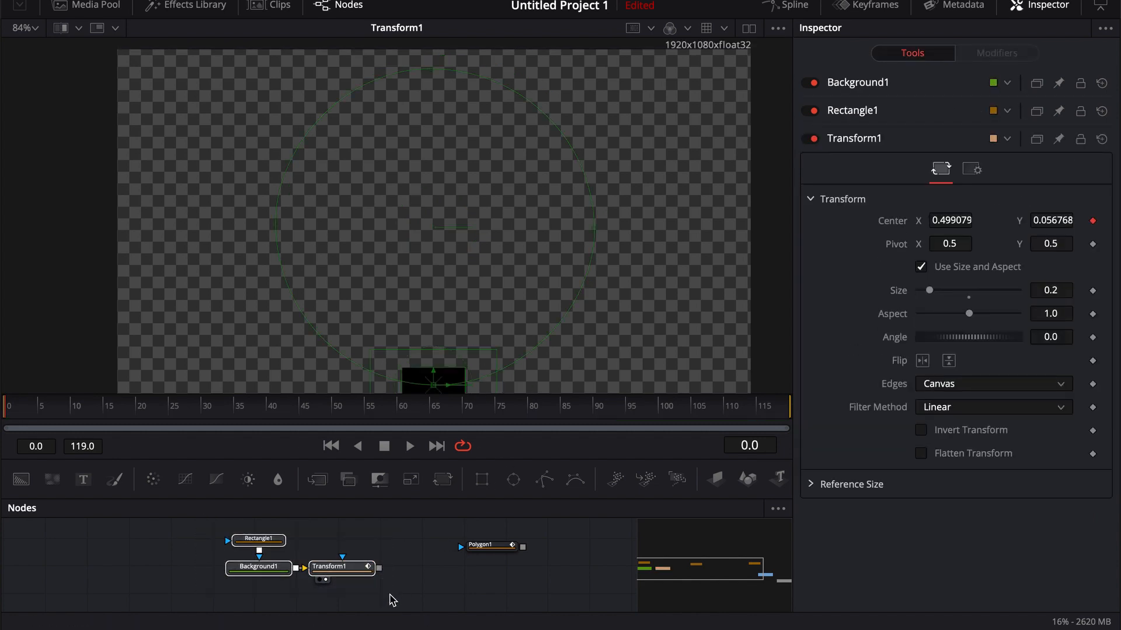
{"action": "key", "text": "Delete"}
{"action": "left_click_drag", "start_coordinate": [480, 546], "coordinate": [482, 555]}
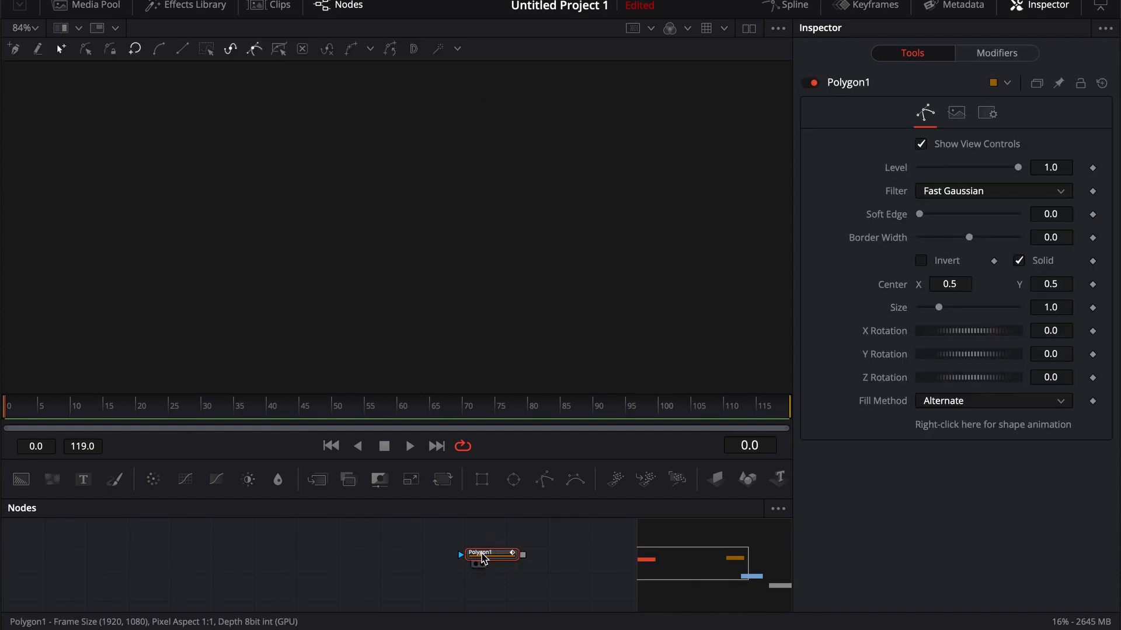
{"action": "right_click", "coordinate": [483, 556]}
{"action": "mouse_move", "coordinate": [510, 551]}
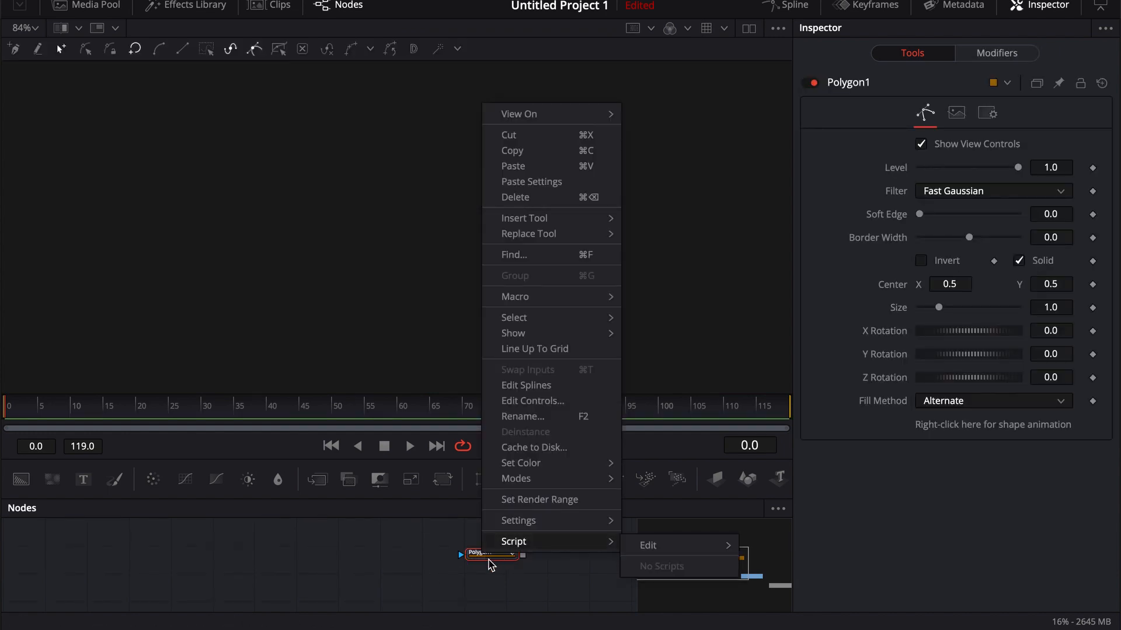
{"action": "left_click", "coordinate": [387, 560]}
{"action": "right_click", "coordinate": [952, 427]}
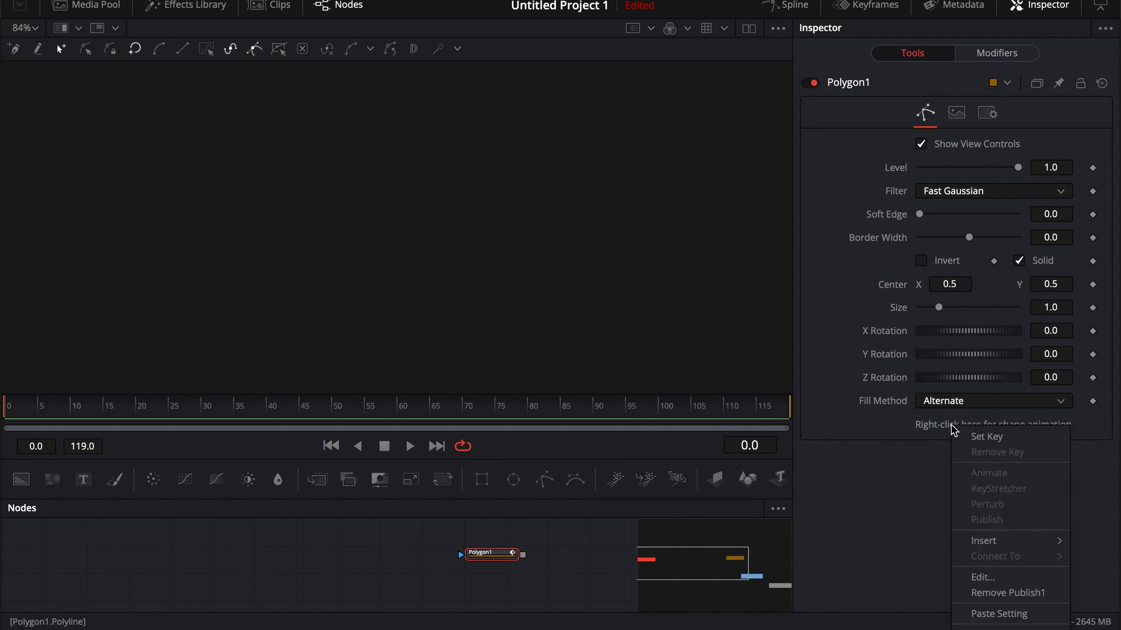
{"action": "left_click", "coordinate": [990, 592]}
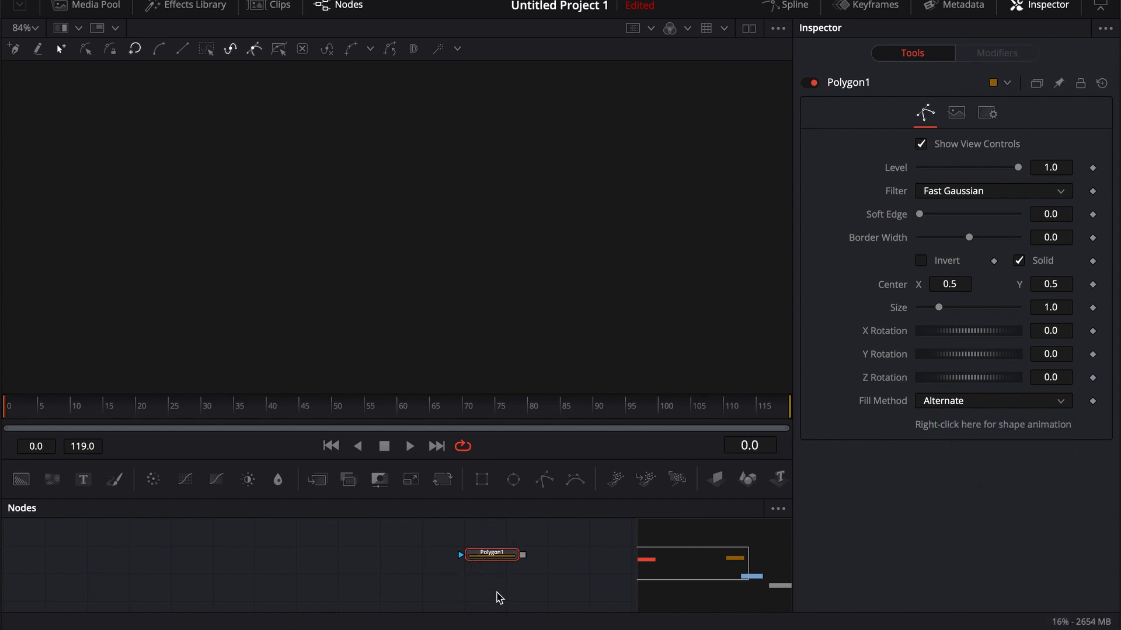
Check Polygon1 in the viewer, clear the viewer and rename the node as CirclePath.
{"action": "left_click_drag", "start_coordinate": [504, 555], "coordinate": [431, 273]}
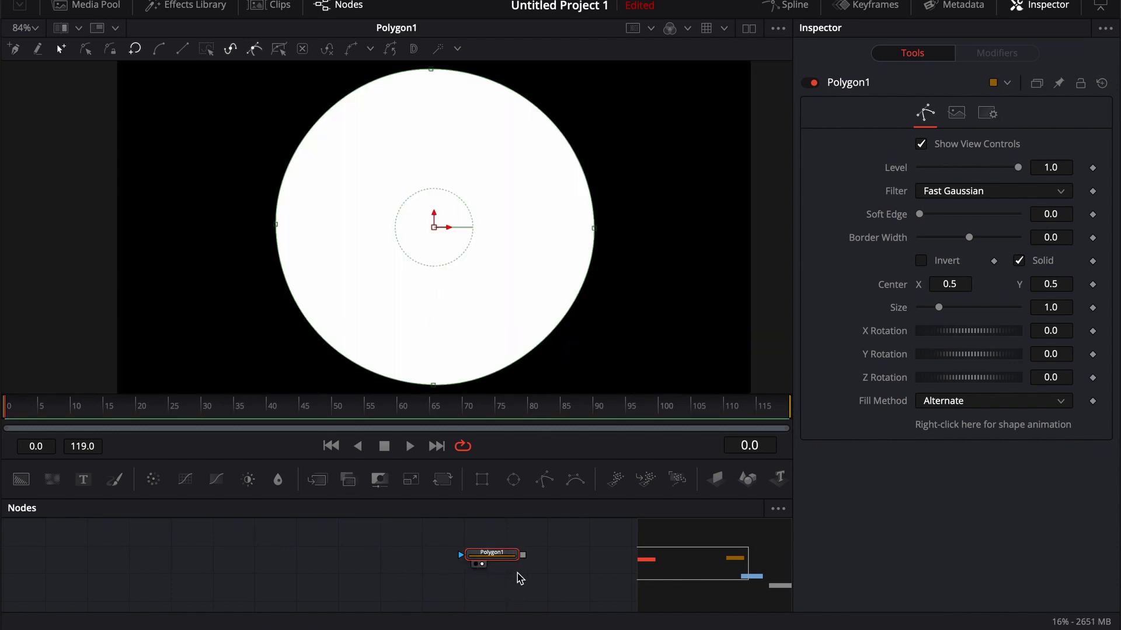
{"action": "left_click_drag", "start_coordinate": [562, 568], "coordinate": [482, 575]}
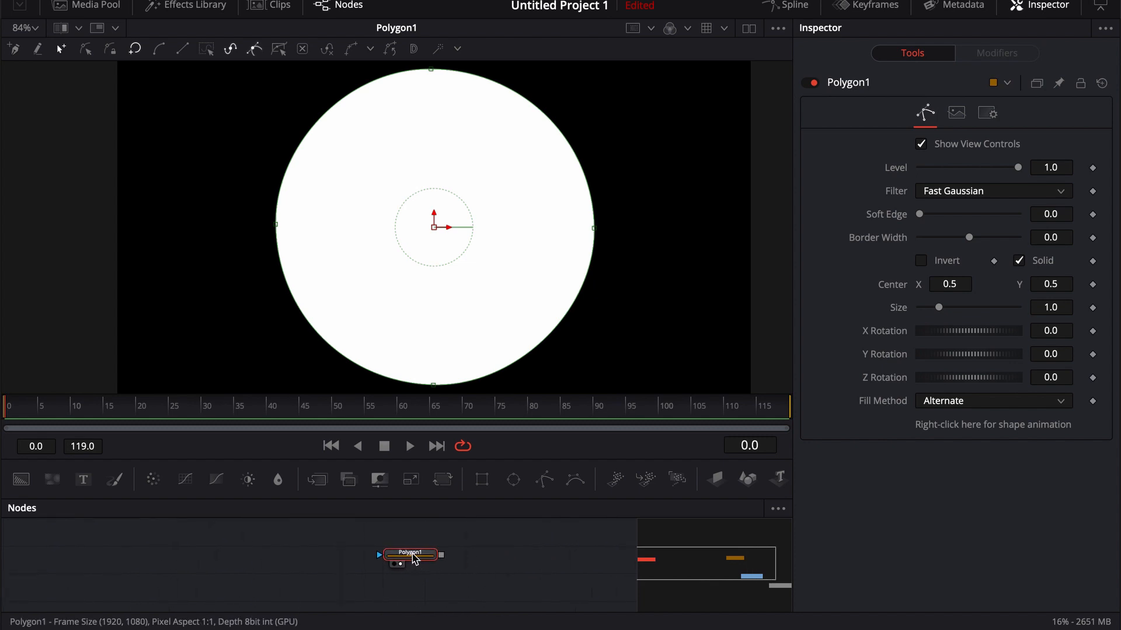
{"action": "key", "text": "1"}
{"action": "key", "text": "F2"}
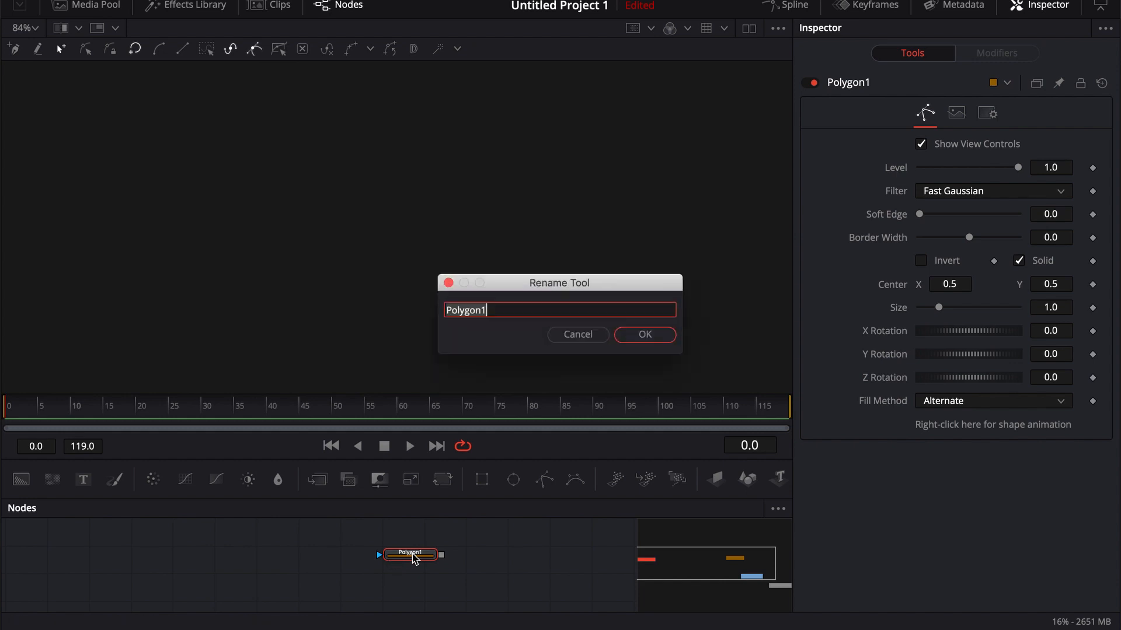
{"action": "key", "text": "super+a"}
{"action": "type", "text": "Cir"}
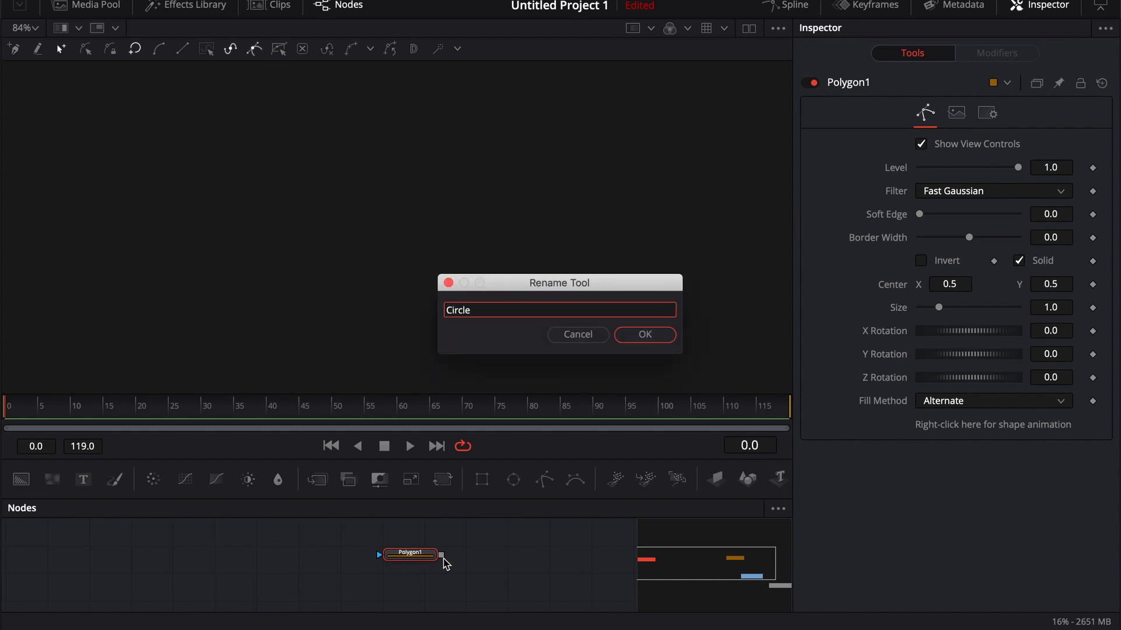
{"action": "type", "text": "clePath"}
{"action": "left_click", "coordinate": [648, 339]}
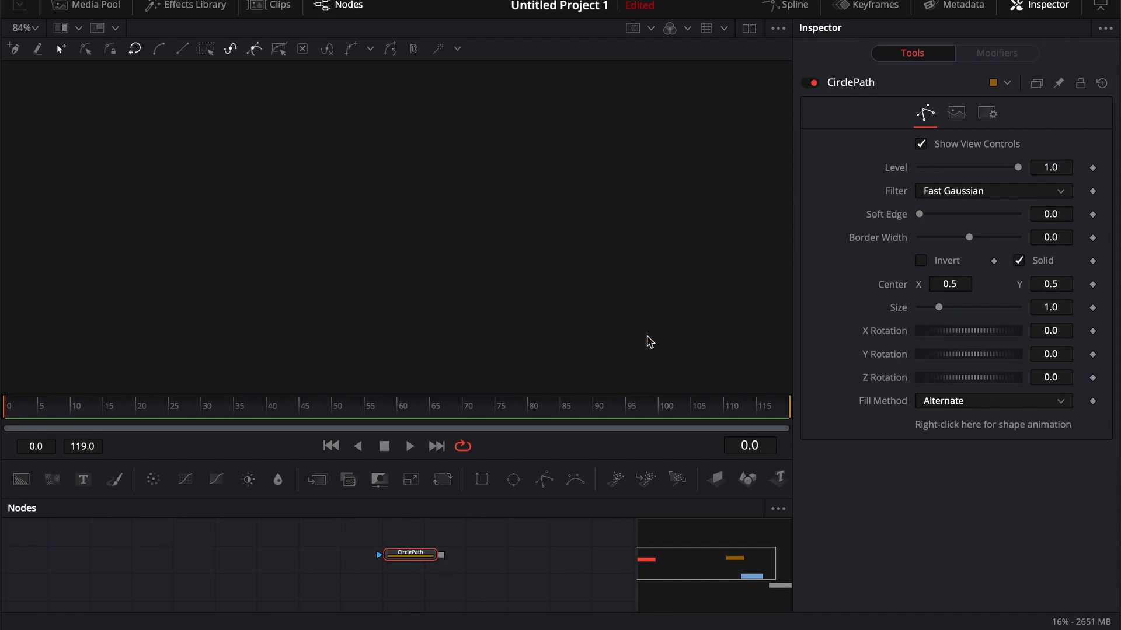
{"action": "right_click", "coordinate": [417, 558]}
{"action": "mouse_move", "coordinate": [456, 523]}
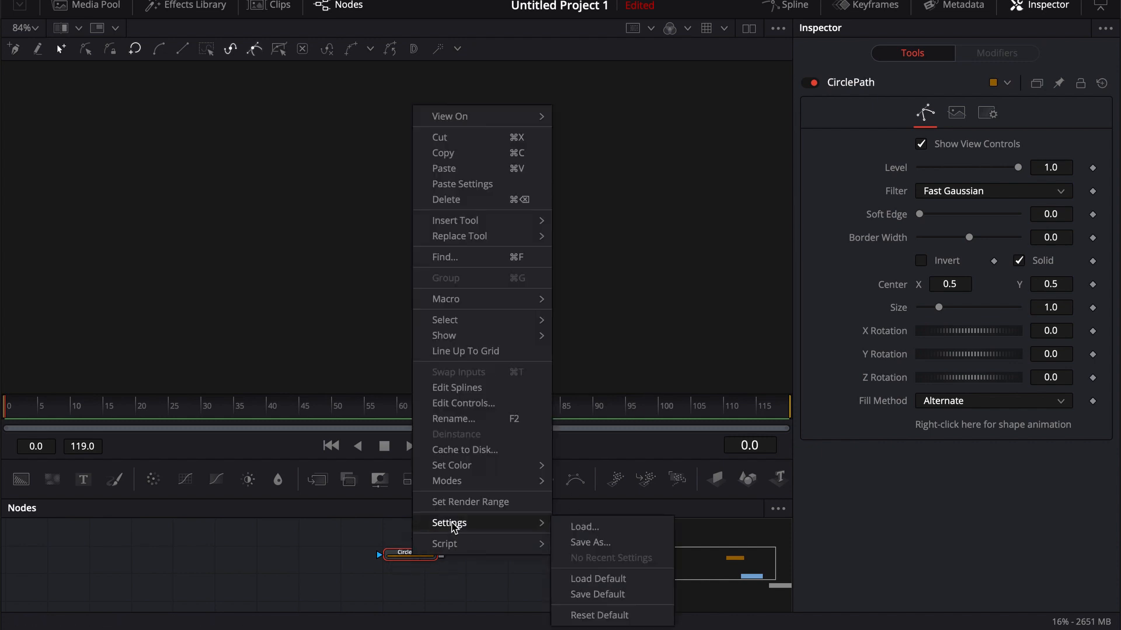
{"action": "left_click", "coordinate": [591, 542]}
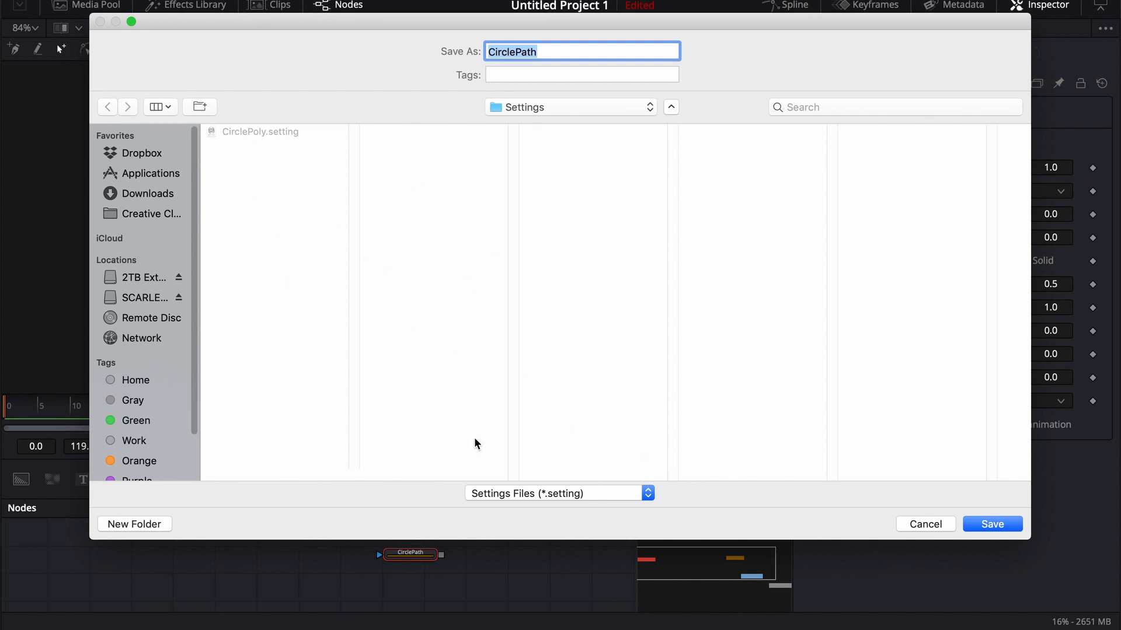
{"action": "left_click", "coordinate": [920, 527]}
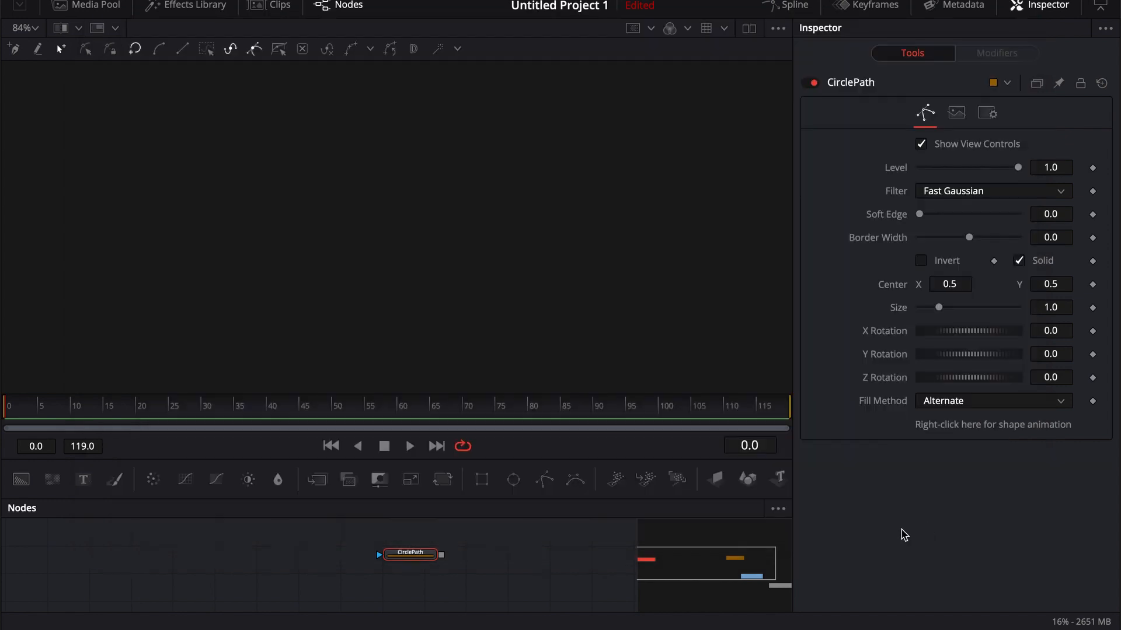
Delete the CirclePath node and the CirclePoly node above MediaOut1.
{"action": "left_click", "coordinate": [524, 592]}
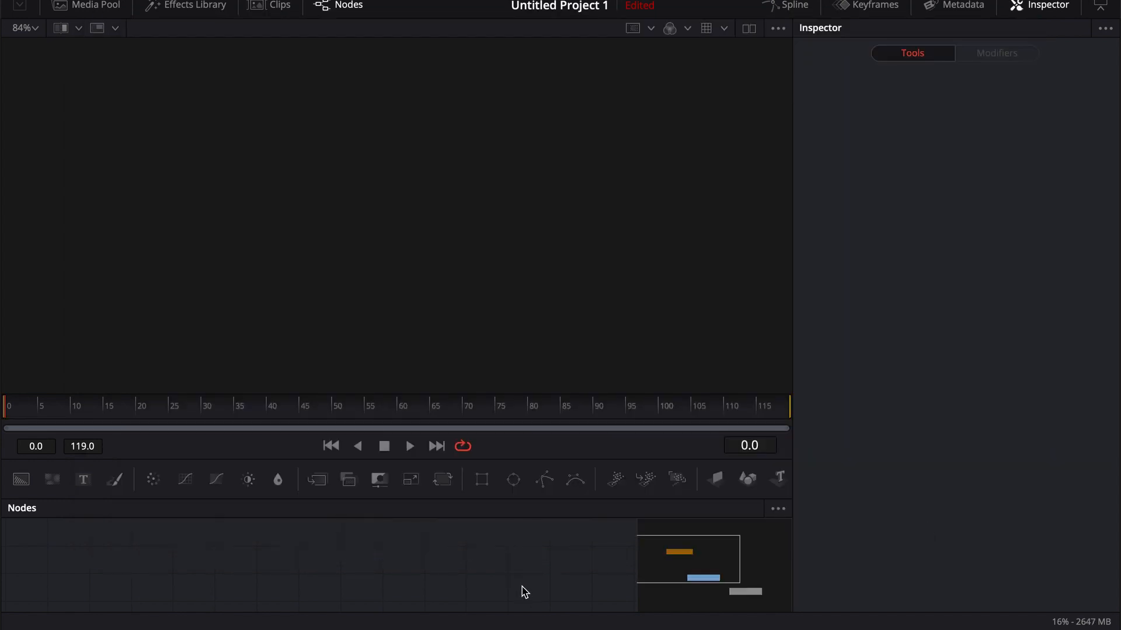
{"action": "left_click_drag", "start_coordinate": [149, 546], "coordinate": [324, 540]}
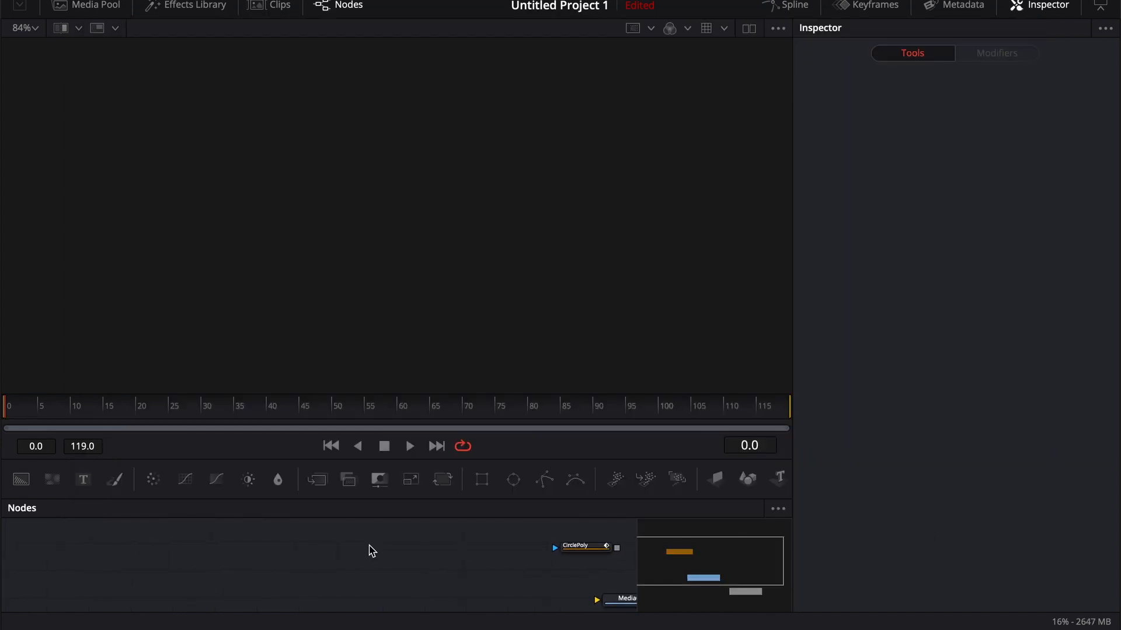
{"action": "scroll", "coordinate": [427, 564], "scroll_direction": "down", "scroll_amount": 2}
{"action": "left_click_drag", "start_coordinate": [492, 554], "coordinate": [382, 558]}
{"action": "key", "text": "Delete"}
{"action": "scroll", "coordinate": [401, 550], "scroll_direction": "up", "scroll_amount": 2}
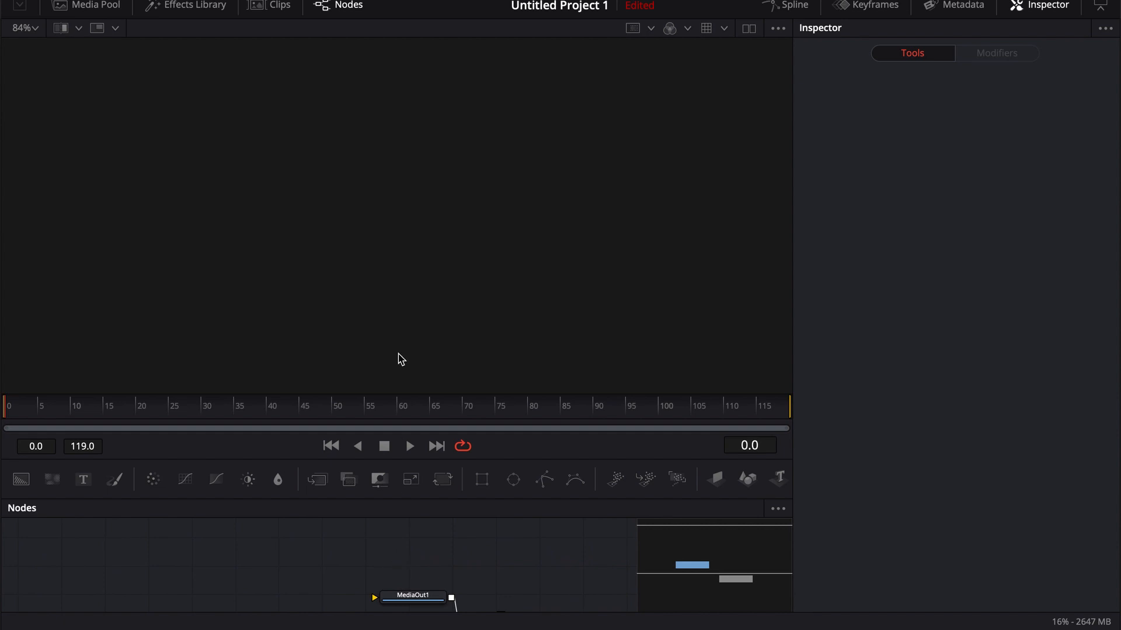
{"action": "right_click", "coordinate": [324, 536]}
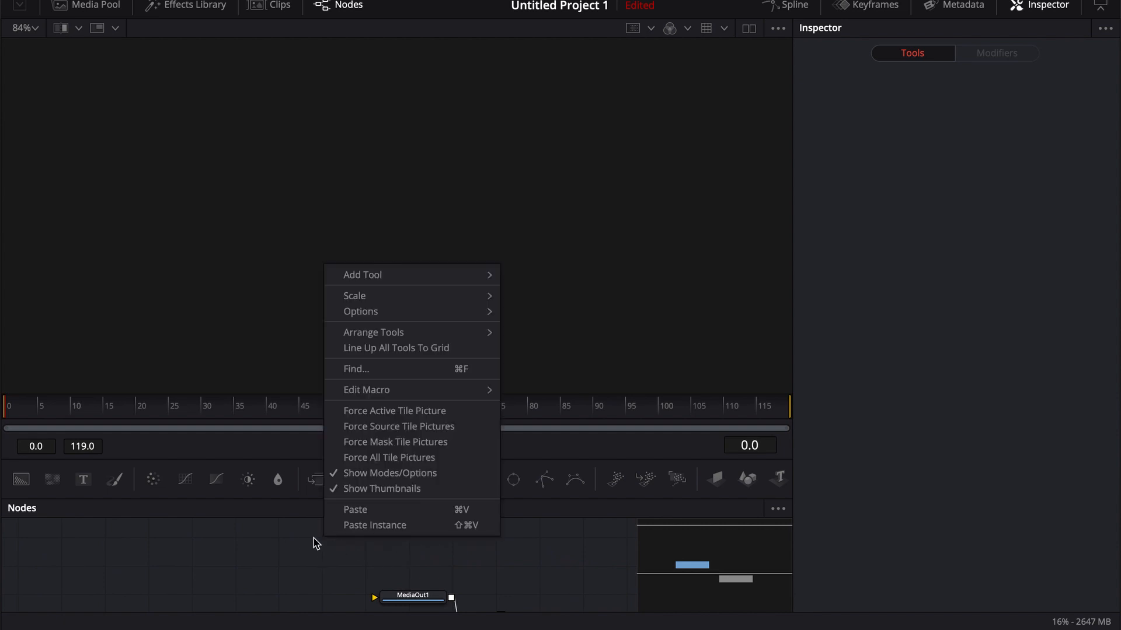
{"action": "mouse_move", "coordinate": [375, 397]}
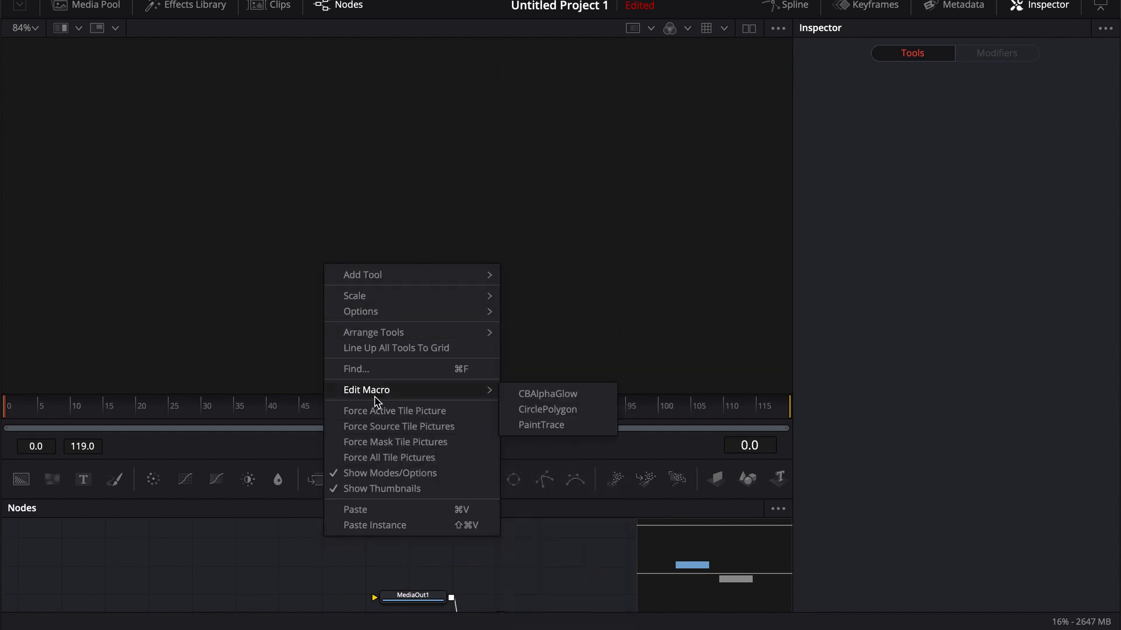
{"action": "left_click", "coordinate": [275, 564]}
Add a new Polygon node and load the saved settings file CirclePoly.setting into it.
{"action": "left_click", "coordinate": [547, 480]}
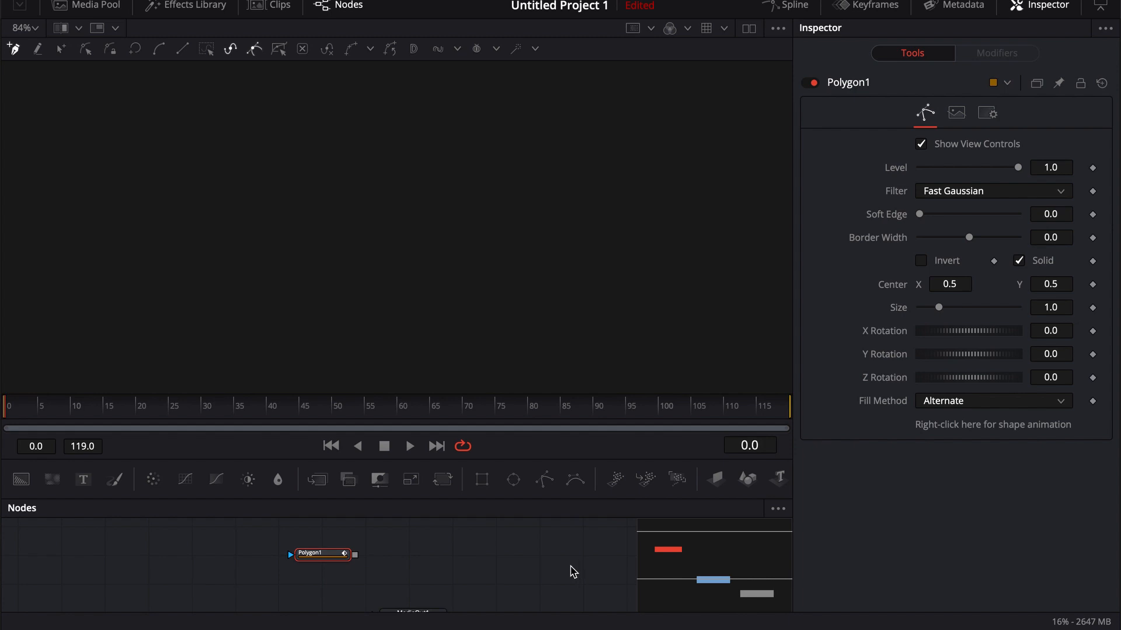
{"action": "right_click", "coordinate": [321, 559]}
{"action": "mouse_move", "coordinate": [362, 529]}
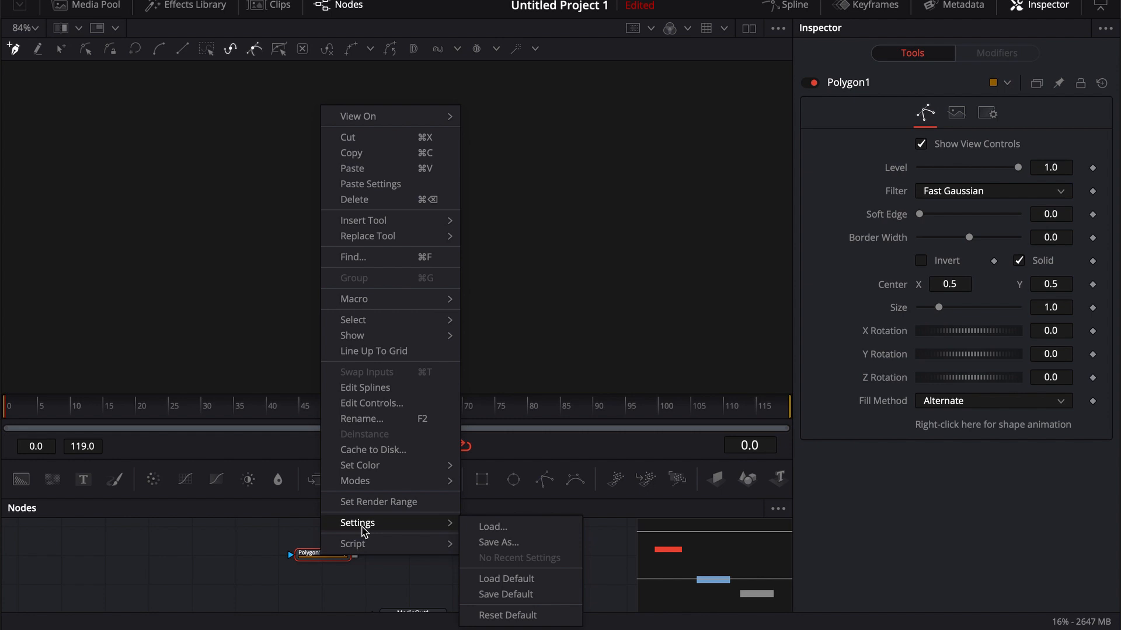
{"action": "left_click", "coordinate": [489, 527]}
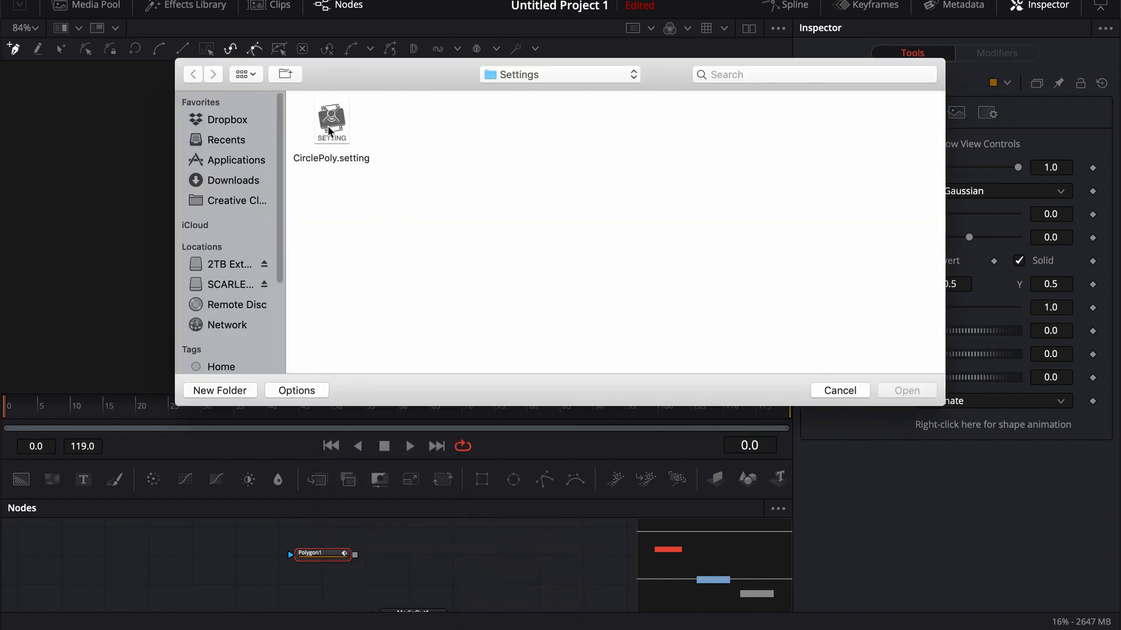
{"action": "left_click", "coordinate": [322, 142]}
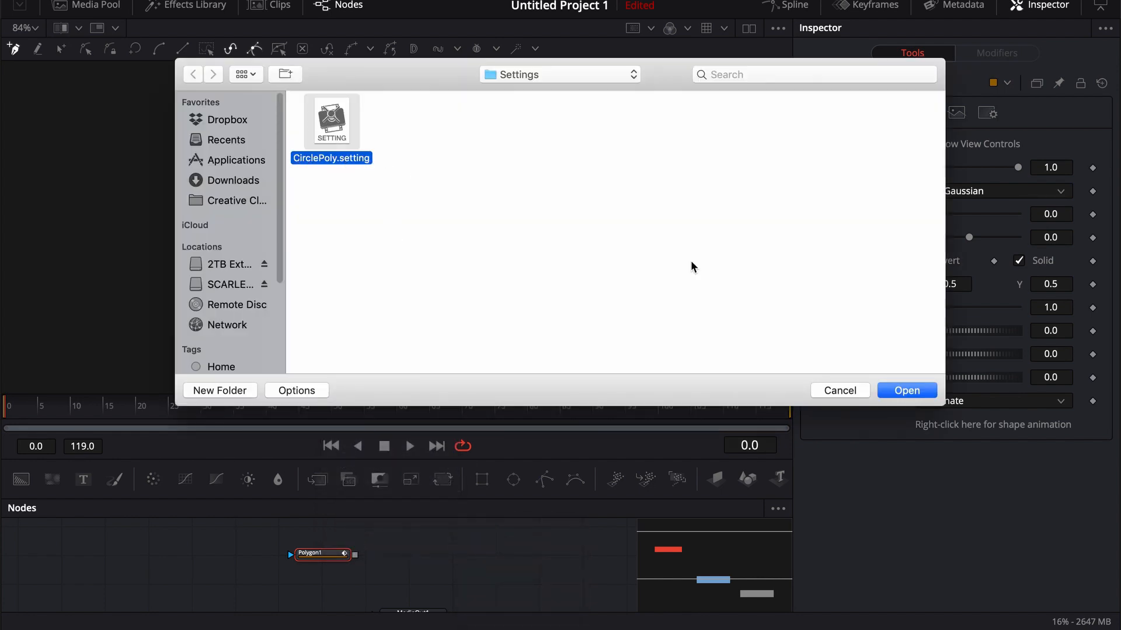
{"action": "left_click", "coordinate": [918, 390]}
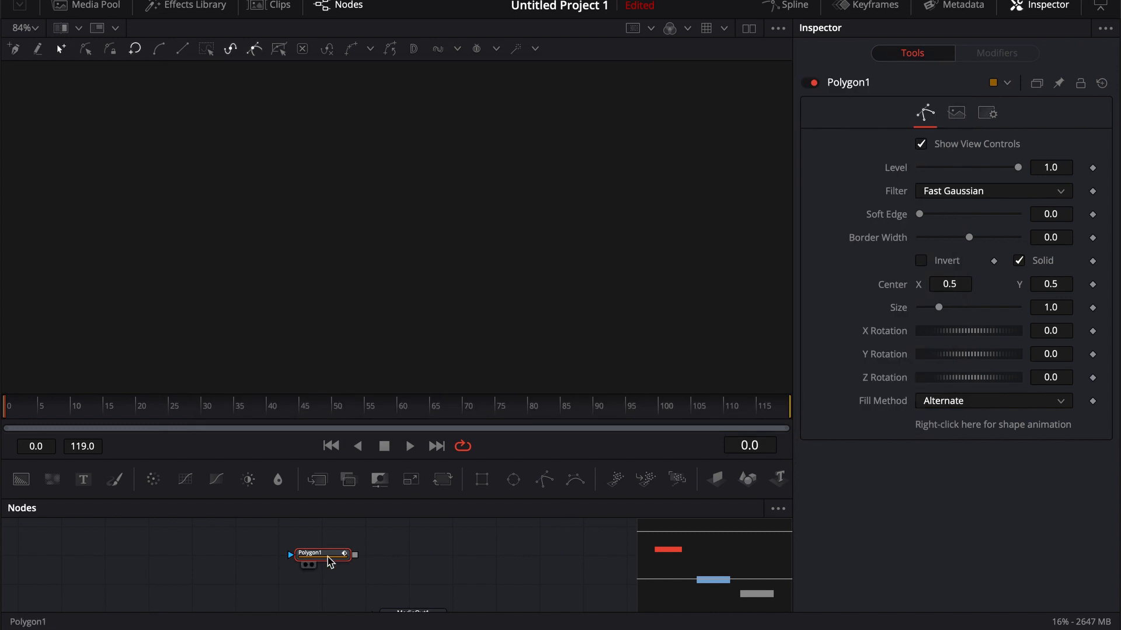
Show the loaded Polygon1 in the viewer and examine its circle shape with the node deselected and selected.
{"action": "left_click", "coordinate": [305, 562]}
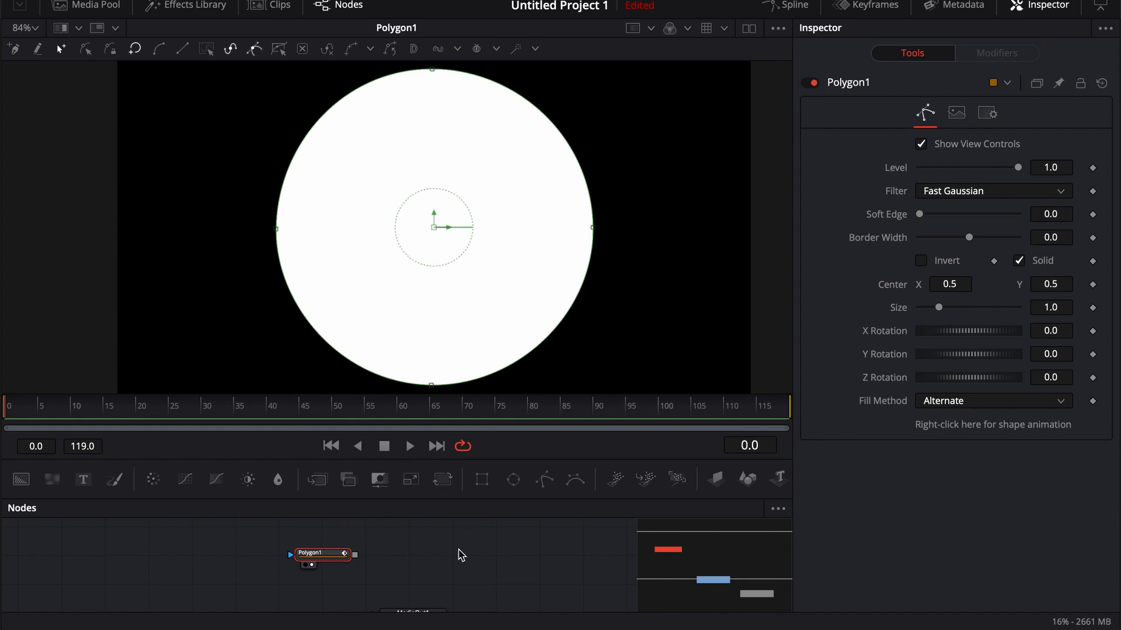
{"action": "left_click", "coordinate": [448, 567]}
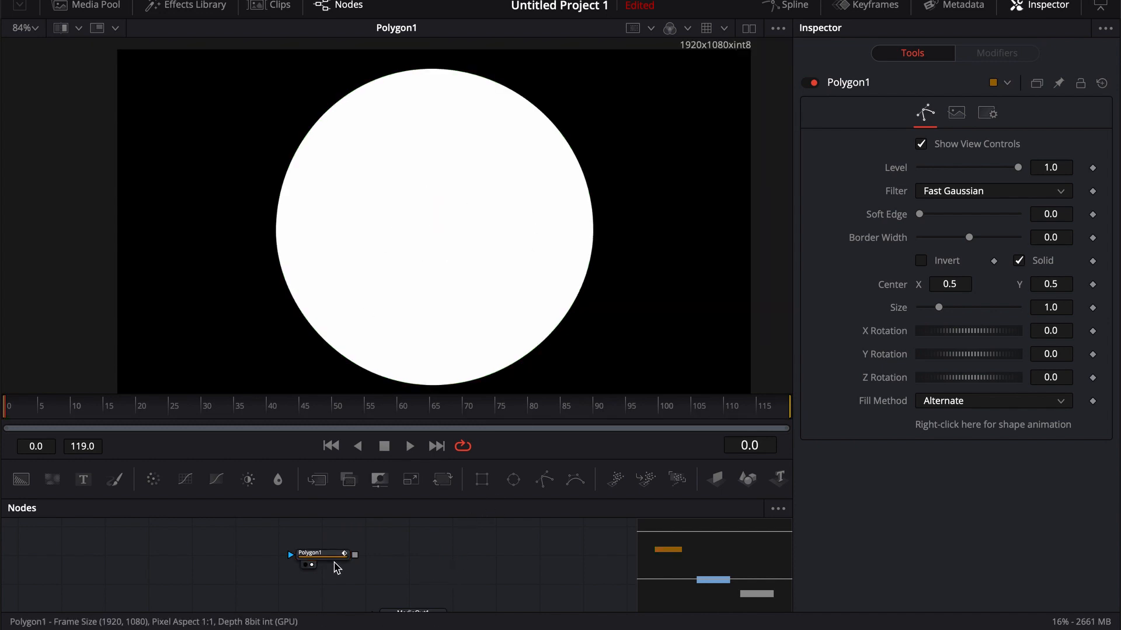
{"action": "left_click", "coordinate": [314, 552]}
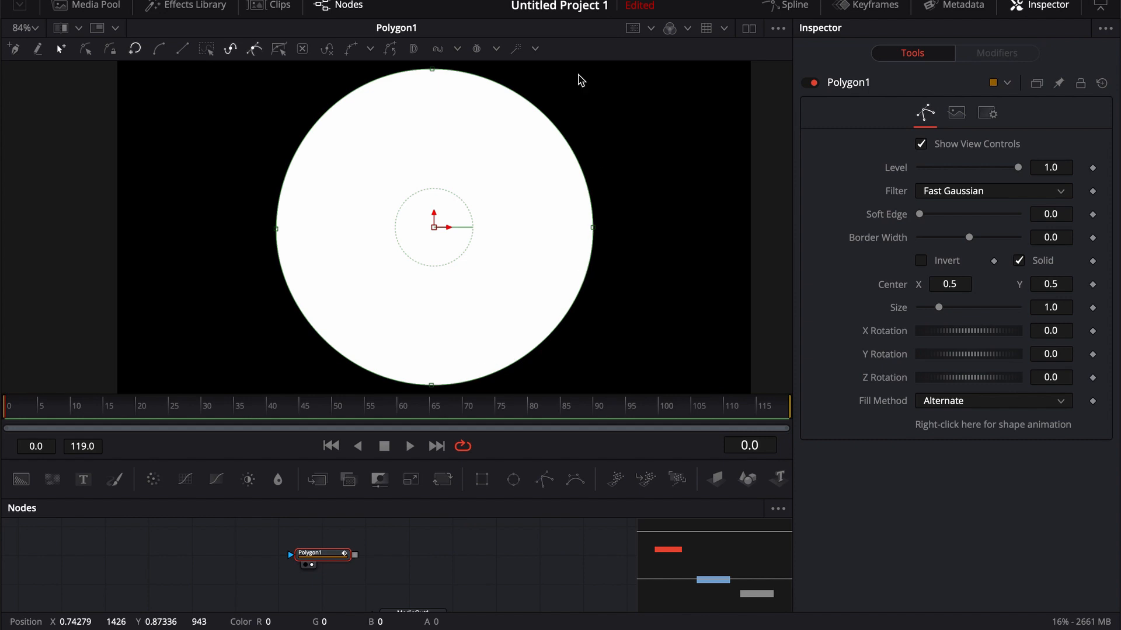
Remove the shape animation from the Polygon1 mask and publish its polyline instead.
{"action": "right_click", "coordinate": [953, 425]}
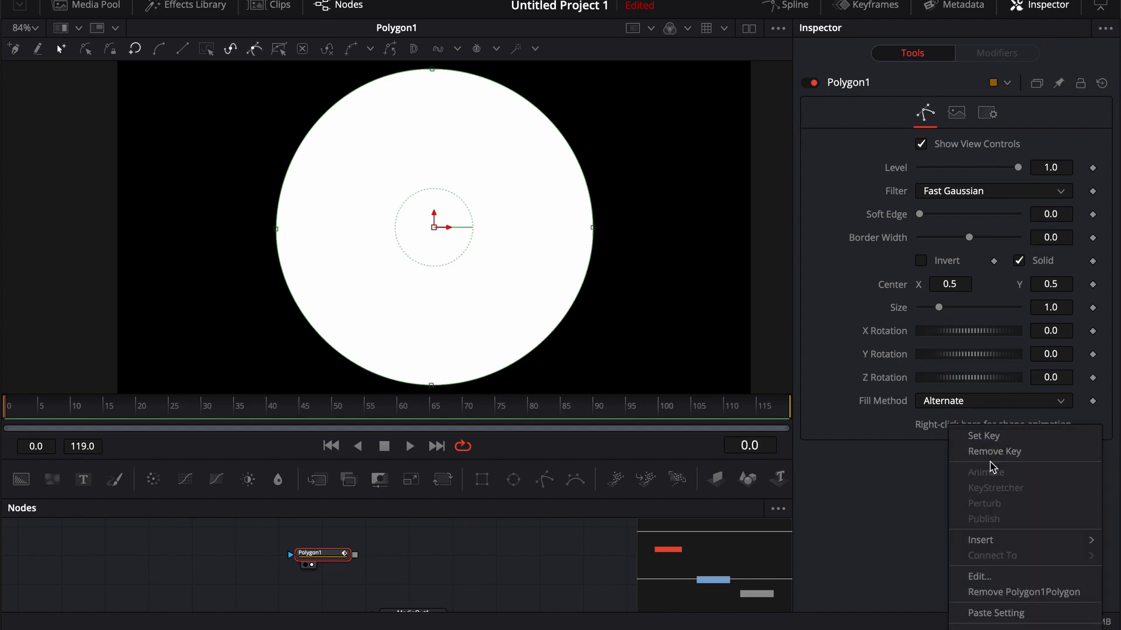
{"action": "left_click", "coordinate": [969, 592]}
{"action": "right_click", "coordinate": [952, 426]}
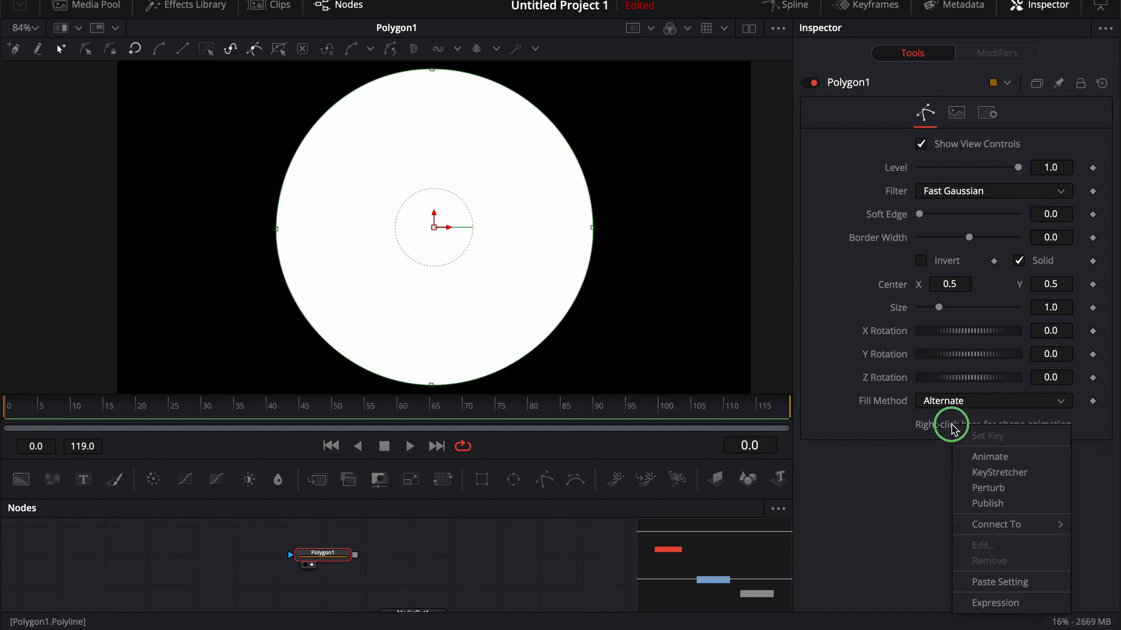
{"action": "left_click", "coordinate": [990, 503]}
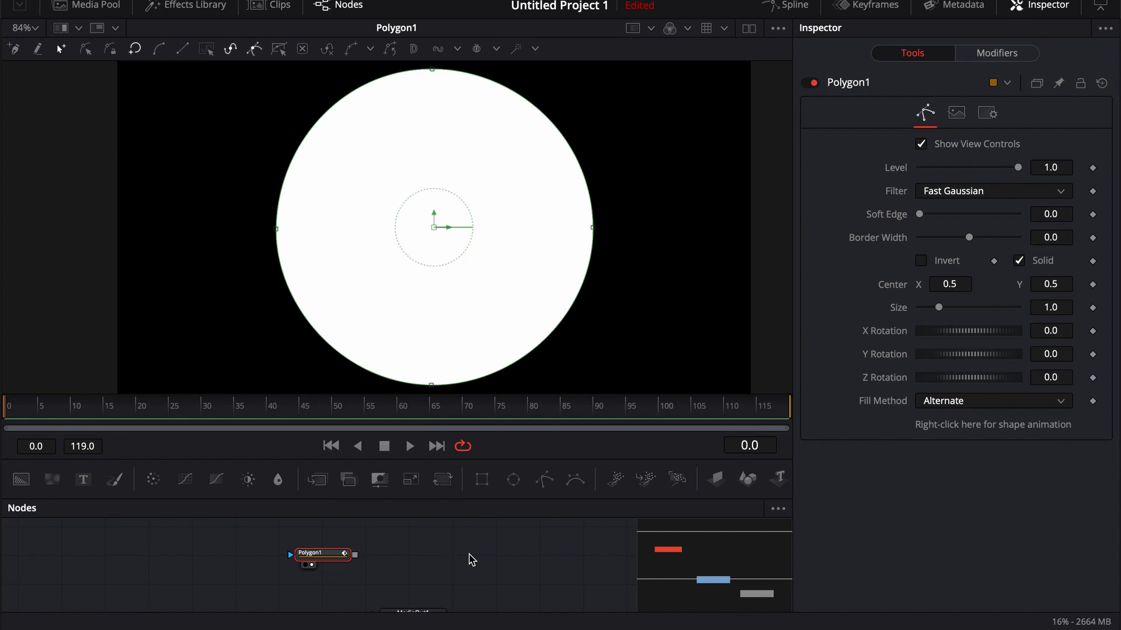
Reshape Polygon1's circle into an upright oval by moving its left and right points inward and straightening the right point's lower handle.
{"action": "left_click", "coordinate": [328, 557]}
{"action": "mouse_move", "coordinate": [940, 309]}
{"action": "left_mouse_down"}
{"action": "mouse_move", "coordinate": [961, 310]}
{"action": "mouse_move", "coordinate": [940, 307]}
{"action": "left_mouse_up"}
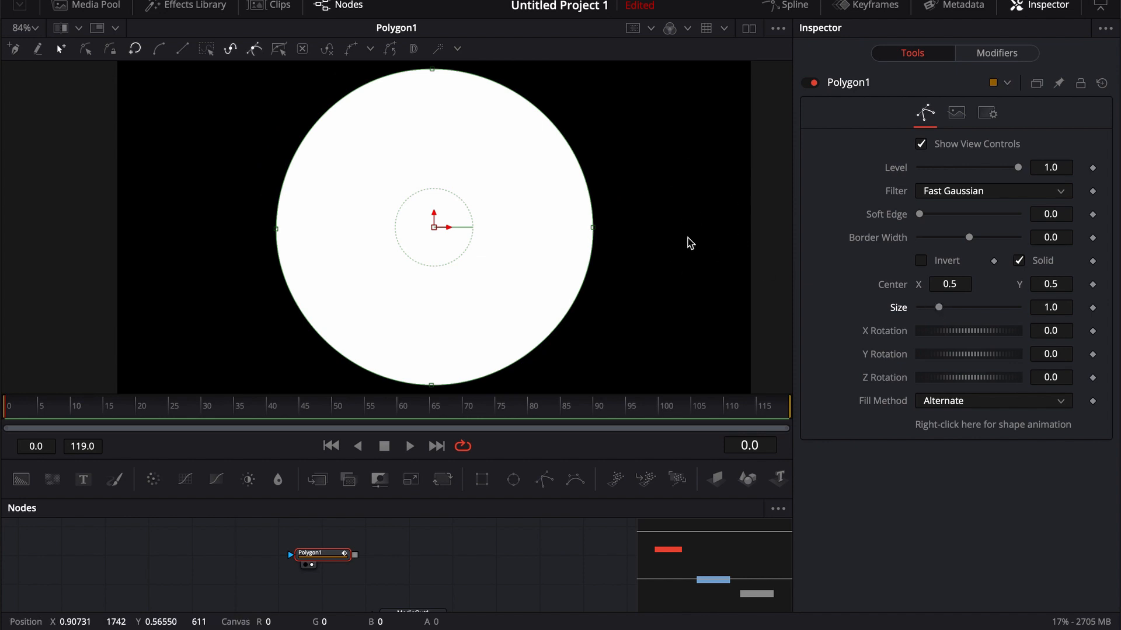
{"action": "left_click", "coordinate": [236, 211]}
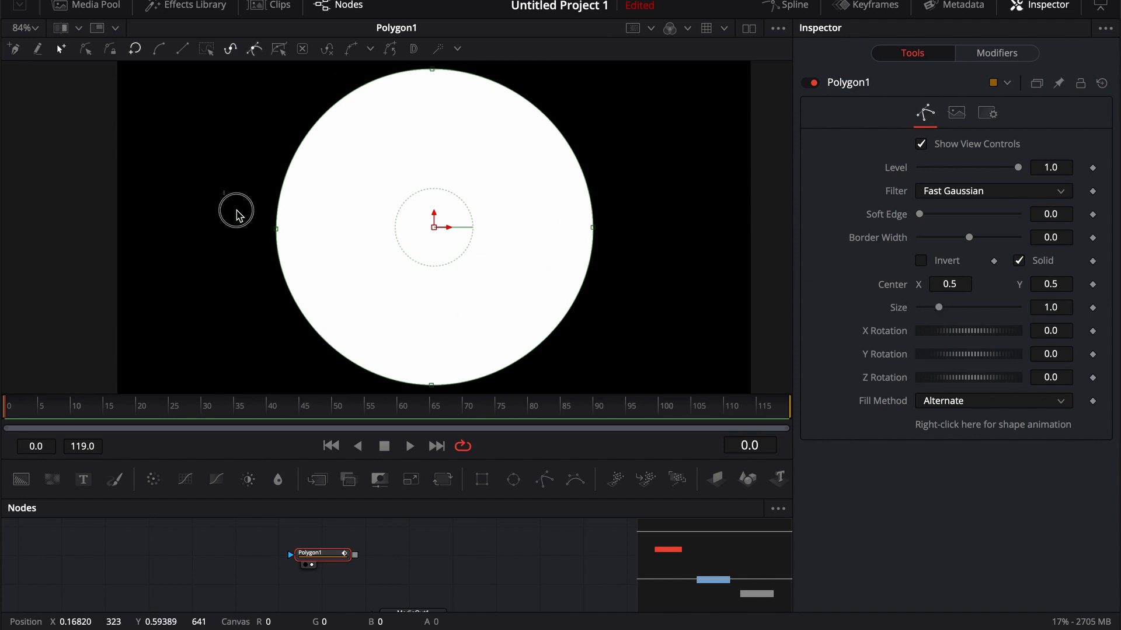
{"action": "left_click_drag", "start_coordinate": [237, 212], "coordinate": [310, 232]}
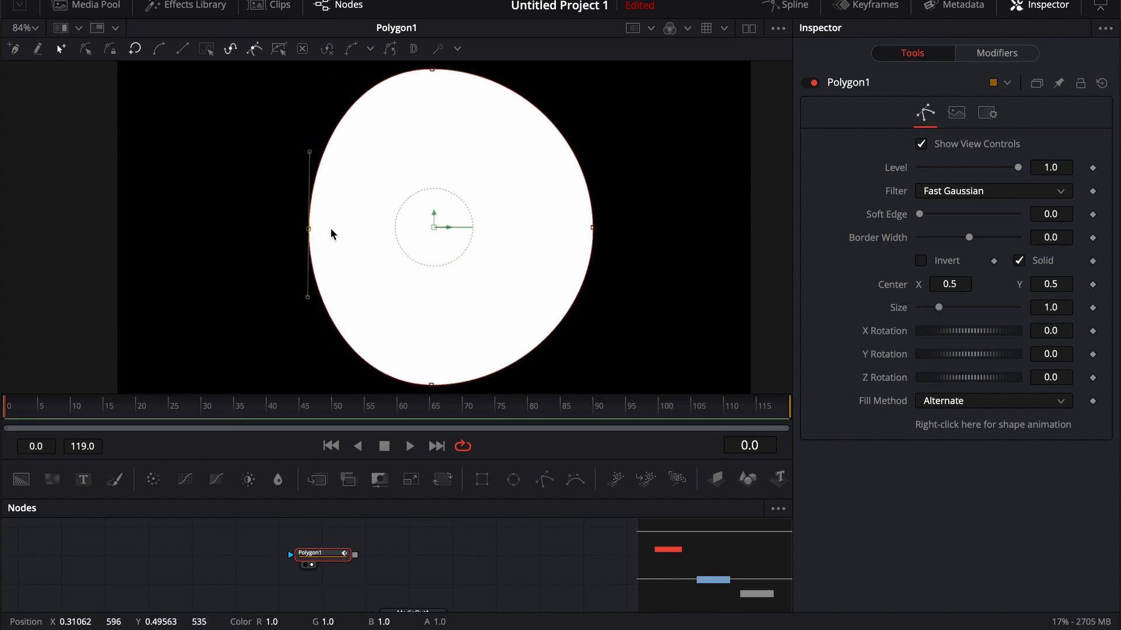
{"action": "left_click", "coordinate": [591, 227]}
{"action": "left_click_drag", "start_coordinate": [592, 228], "coordinate": [548, 229]}
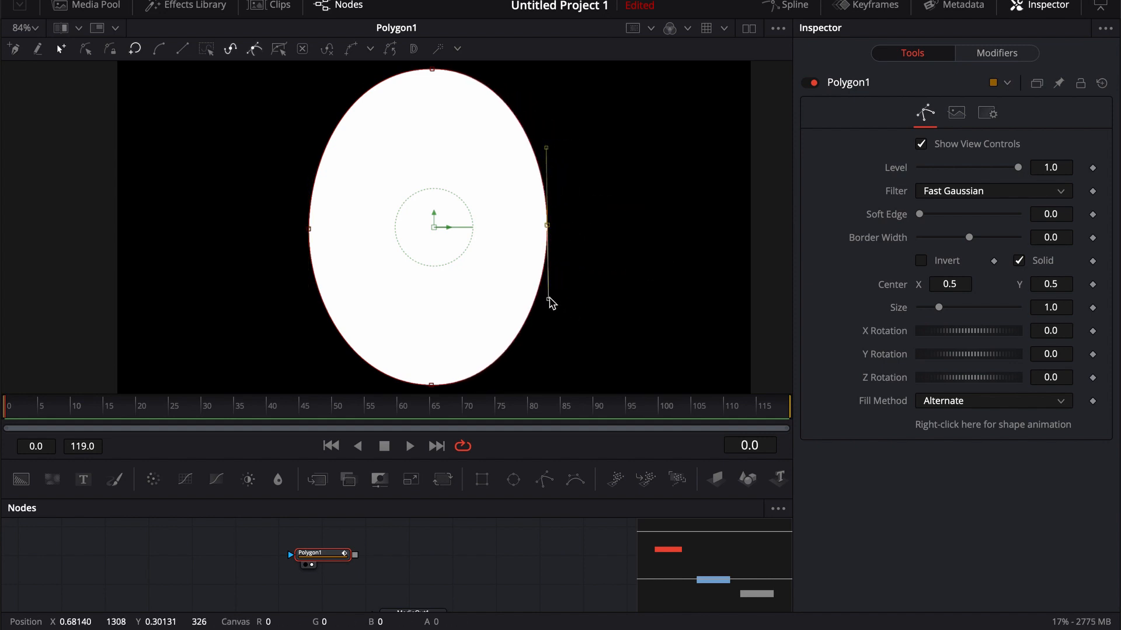
{"action": "left_click_drag", "start_coordinate": [549, 300], "coordinate": [546, 298]}
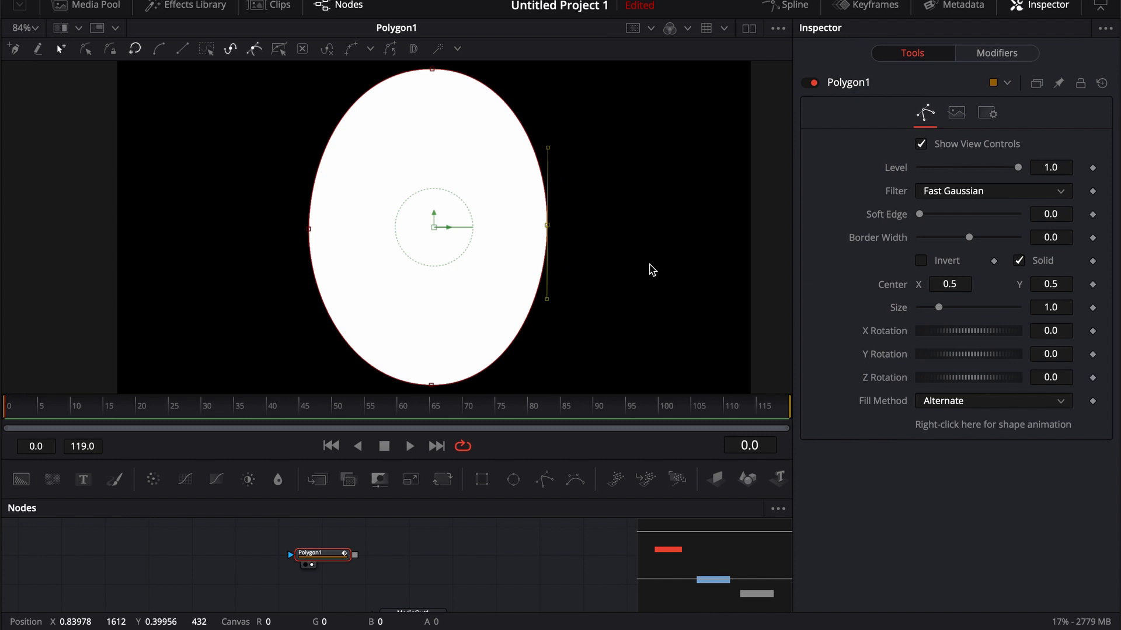